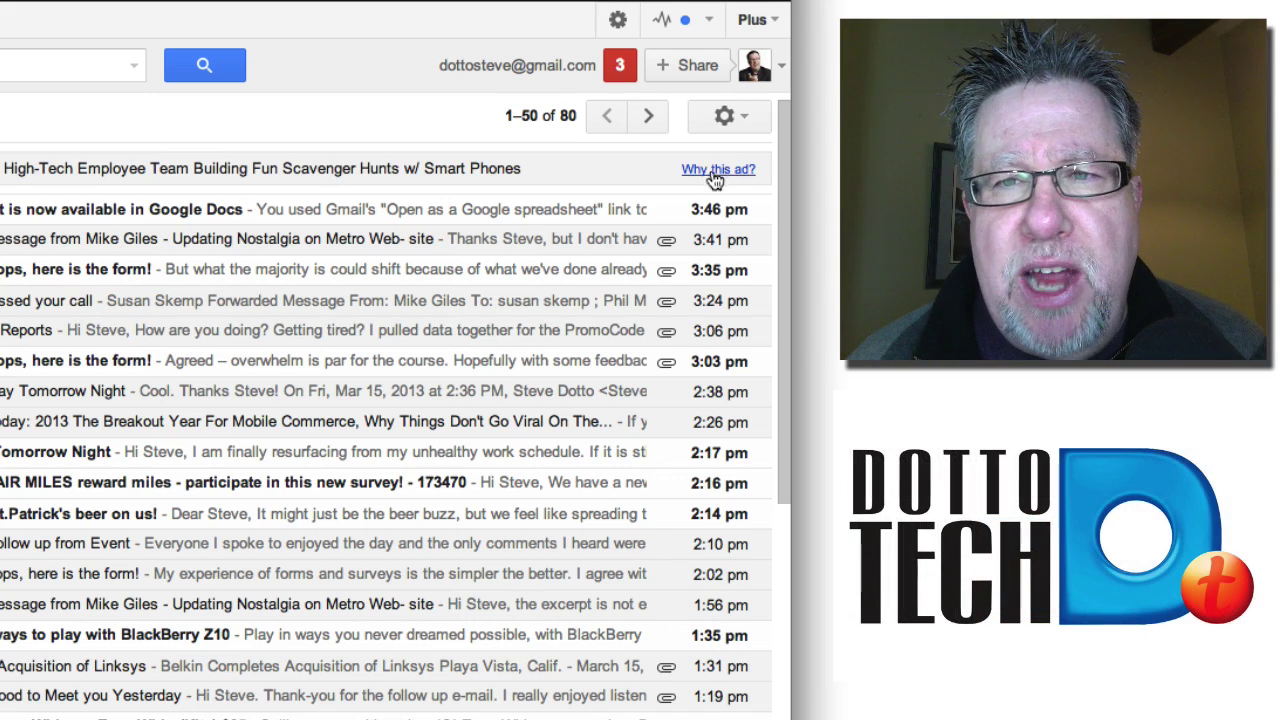
Open Gmail Settings and review the enabled Labs: Canned Responses, Calendar gadget, Multiple Inboxes, Undo Send.
{"action": "left_click", "coordinate": [746, 117]}
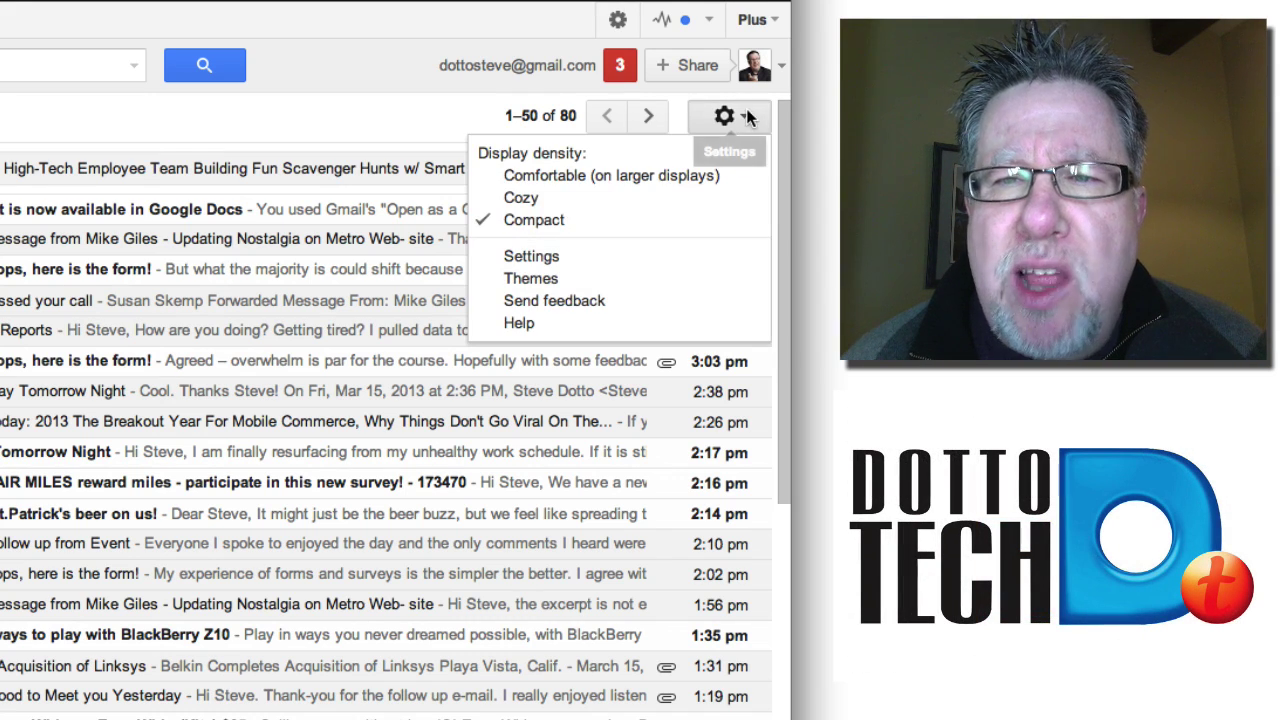
{"action": "left_click", "coordinate": [688, 258]}
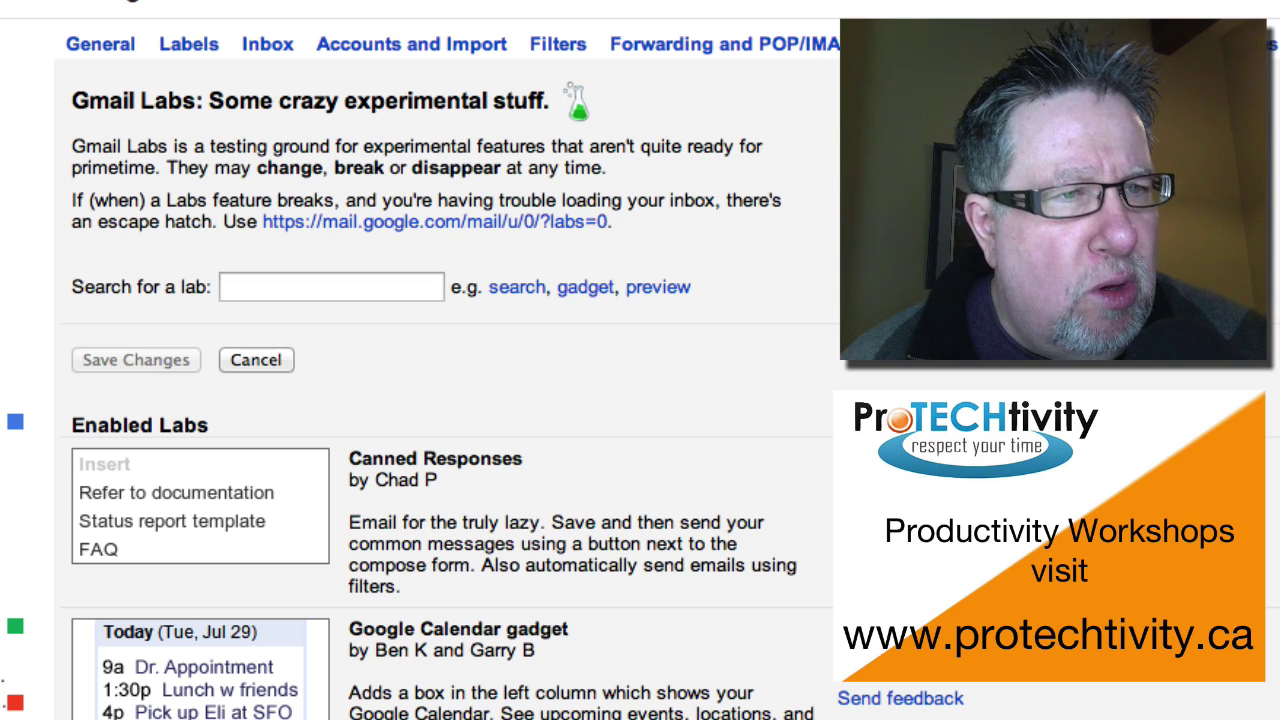
{"action": "scroll", "coordinate": [450, 400], "scroll_direction": "down", "scroll_amount": 2}
{"action": "scroll", "coordinate": [450, 400], "scroll_direction": "up", "scroll_amount": 2}
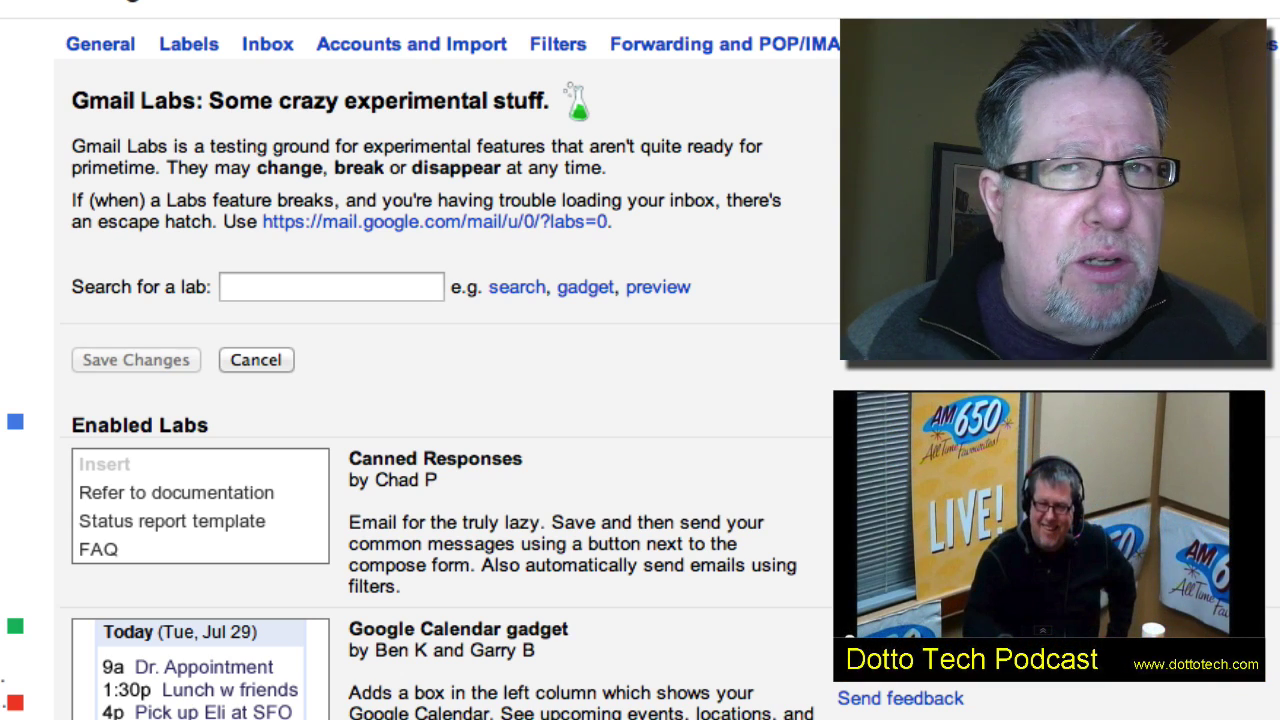
{"action": "scroll", "coordinate": [440, 400], "scroll_direction": "down", "scroll_amount": 4}
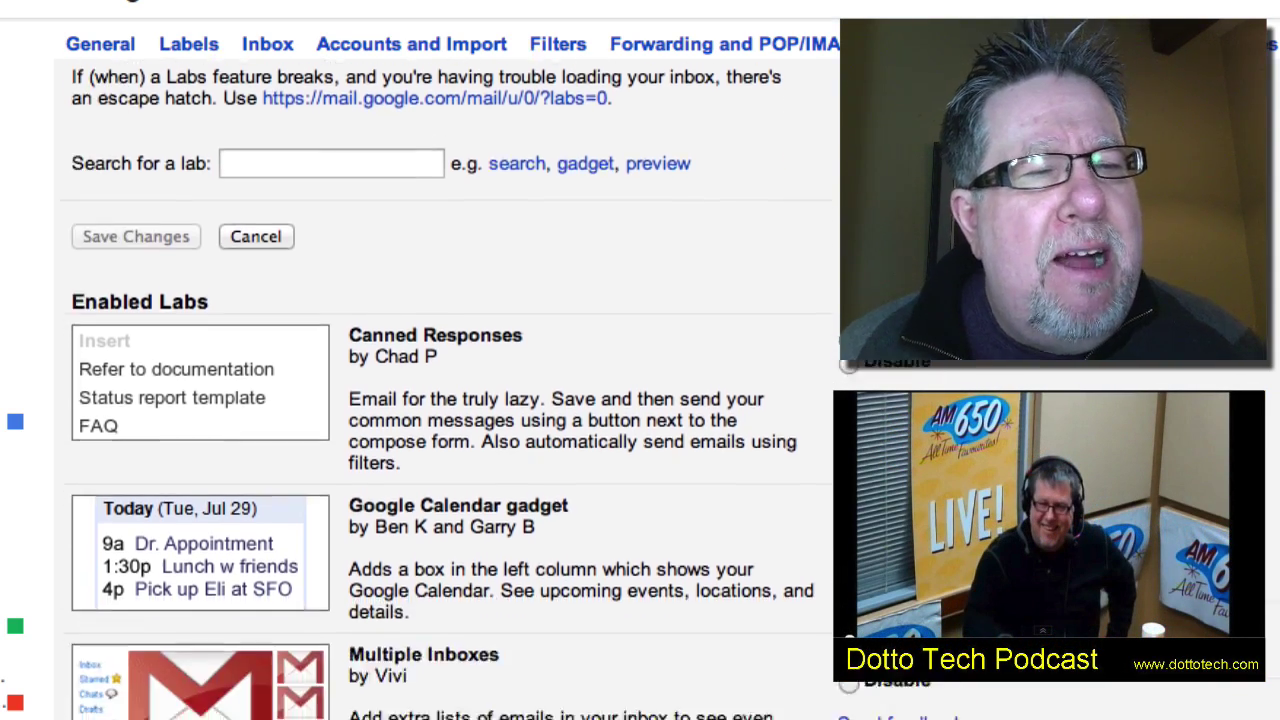
{"action": "scroll", "coordinate": [440, 400], "scroll_direction": "down", "scroll_amount": 2}
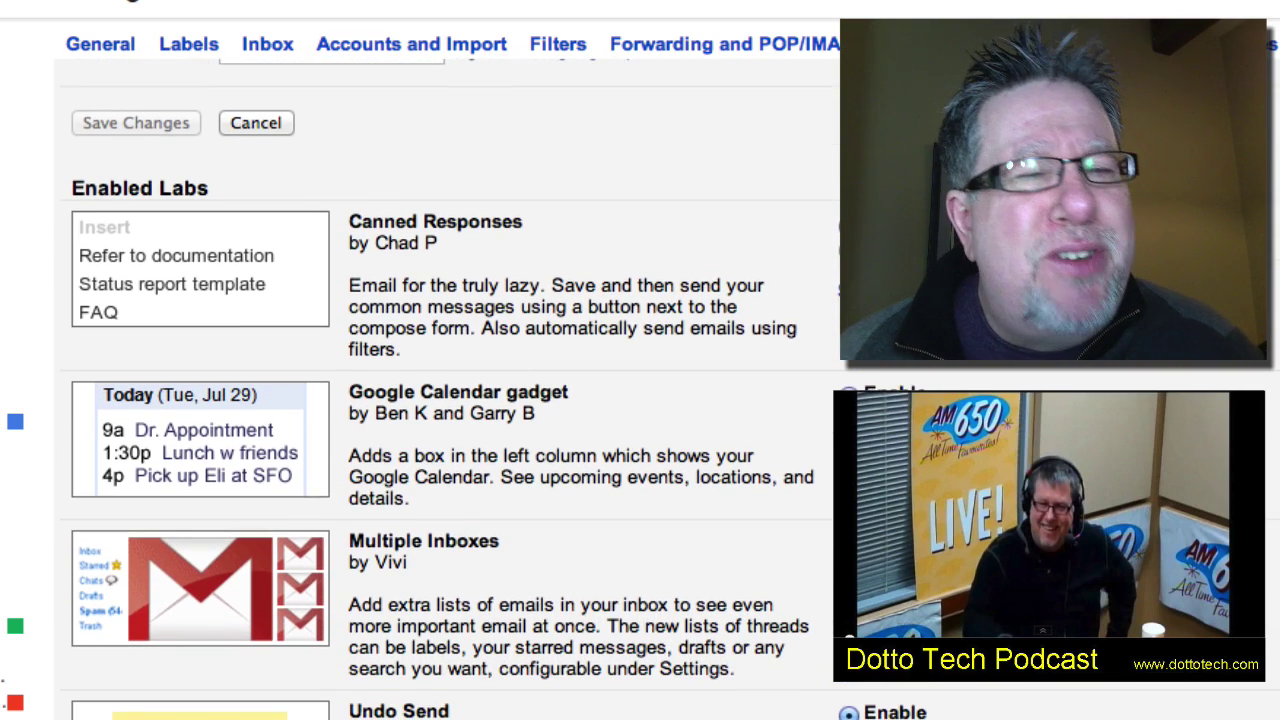
{"action": "scroll", "coordinate": [440, 400], "scroll_direction": "down", "scroll_amount": 1}
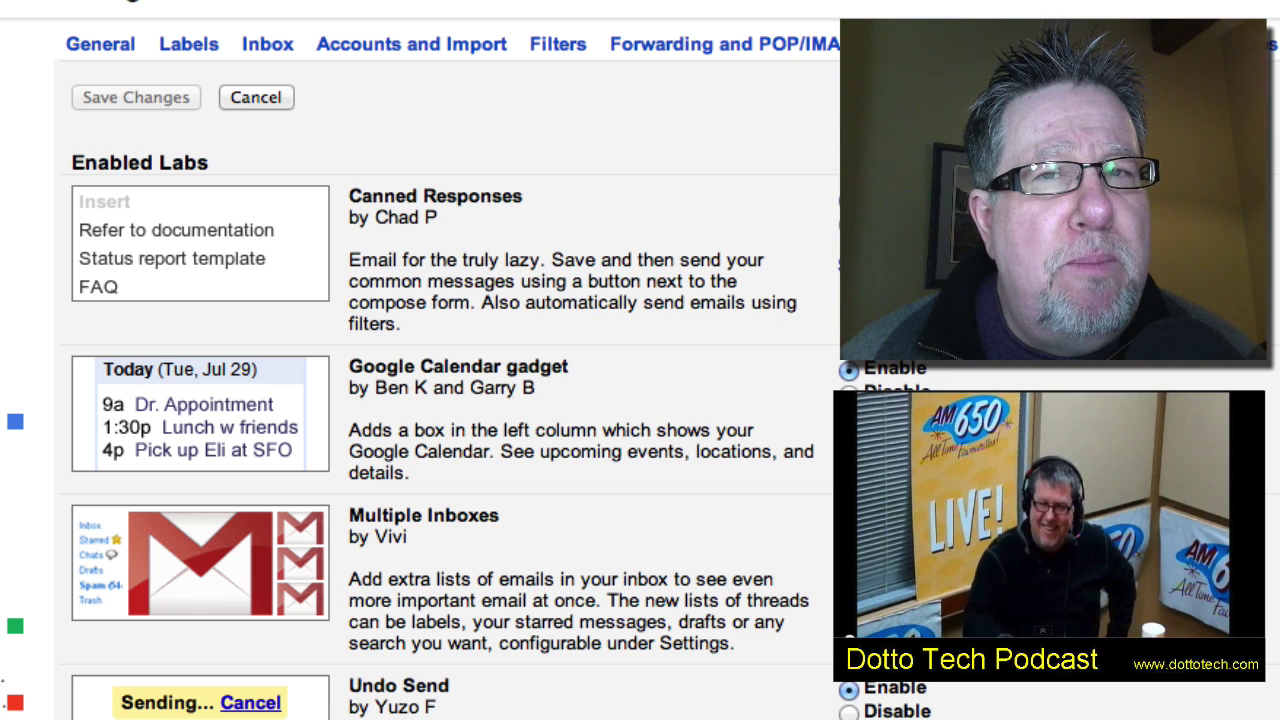
{"action": "scroll", "coordinate": [760, 472], "scroll_direction": "down", "scroll_amount": 2}
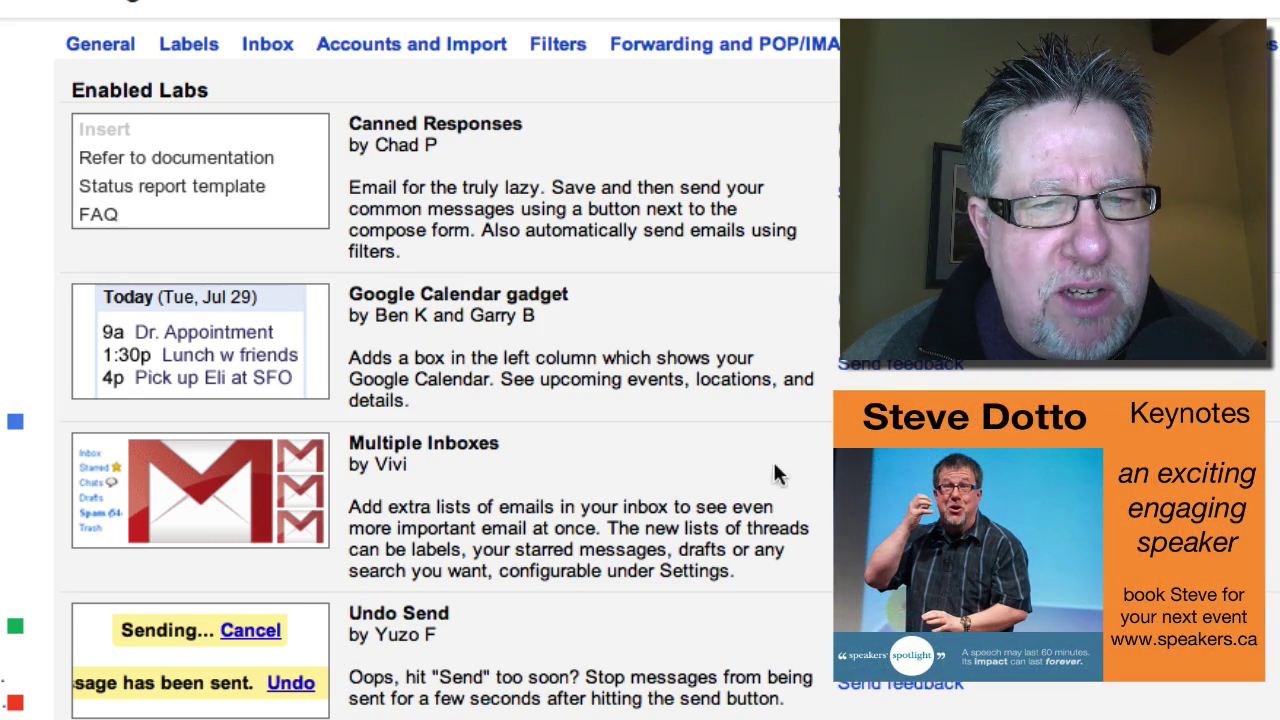
{"action": "scroll", "coordinate": [786, 471], "scroll_direction": "right", "scroll_amount": 2}
{"action": "scroll", "coordinate": [466, 515], "scroll_direction": "right", "scroll_amount": 5}
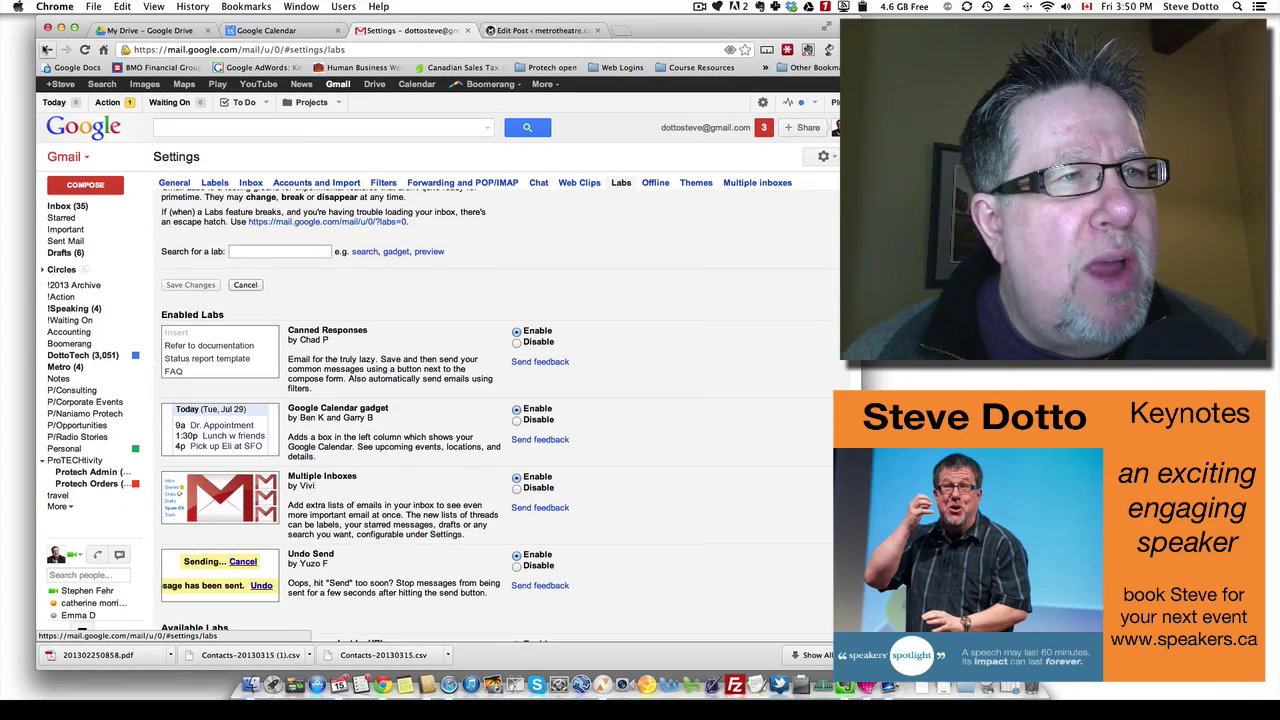
Move from General to Accounts and Import settings to see both send-mail-as addresses.
{"action": "left_click", "coordinate": [174, 183]}
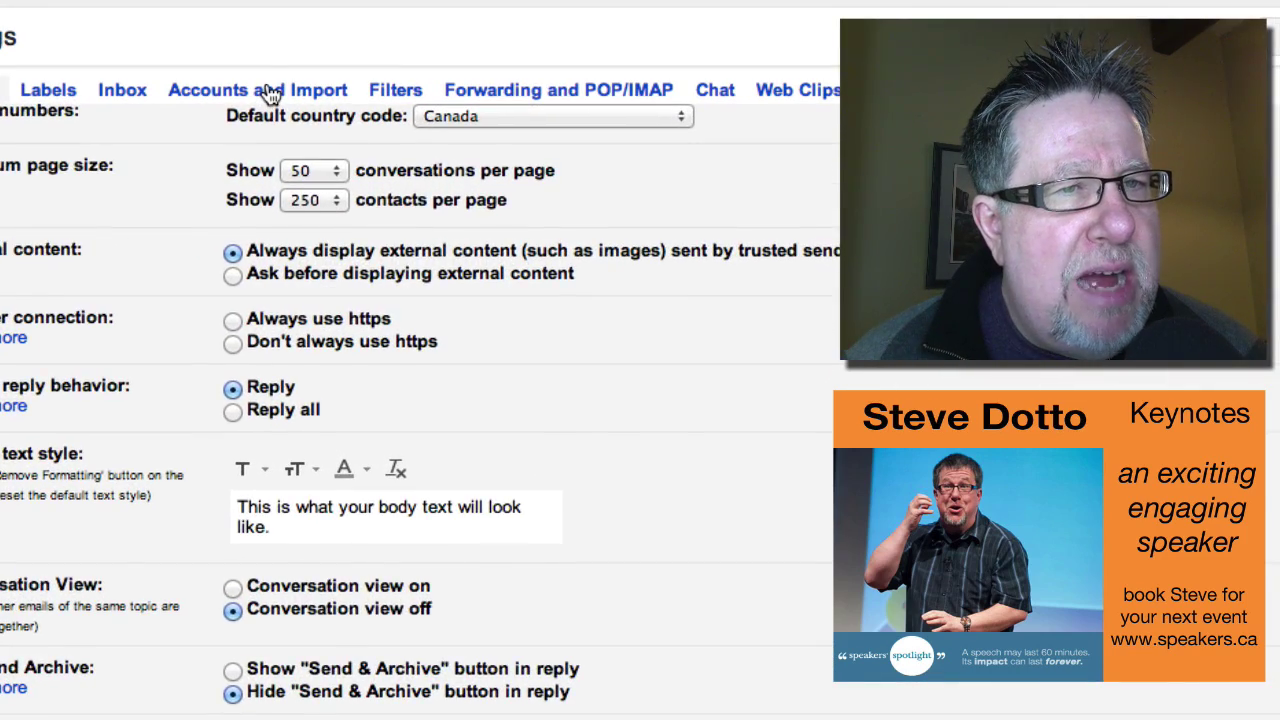
{"action": "left_click", "coordinate": [272, 93]}
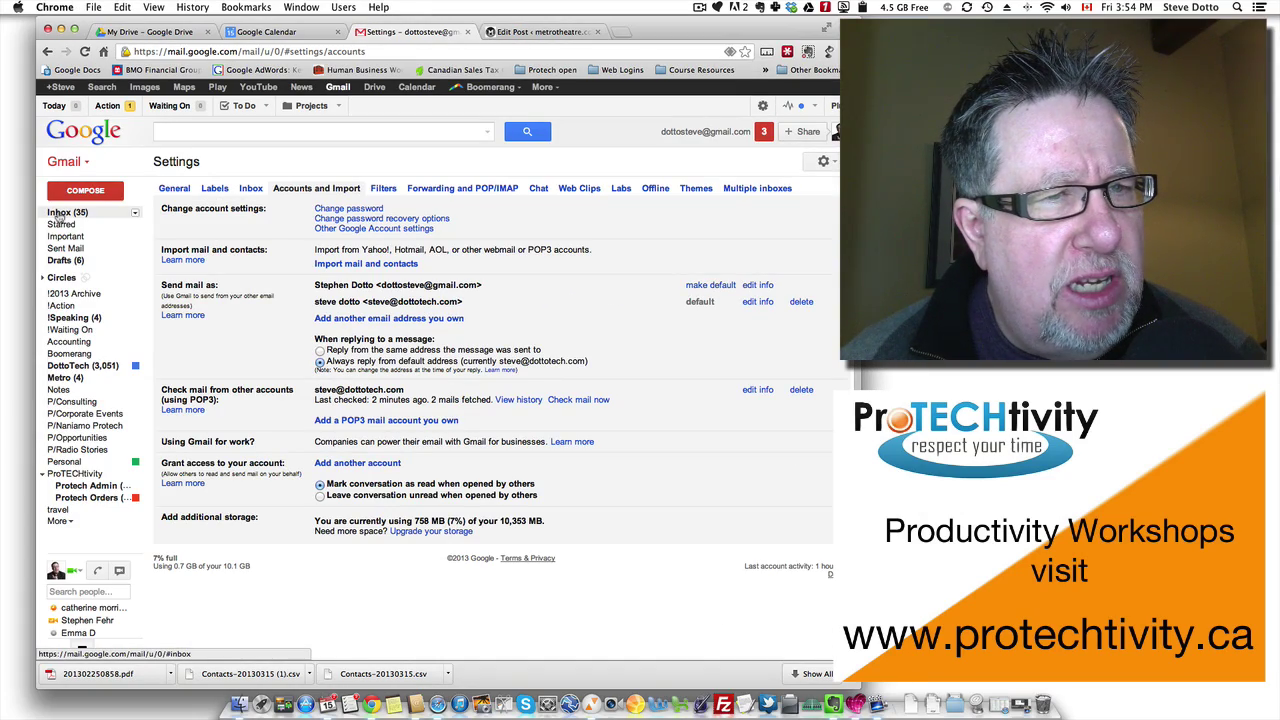
Leave the Accounts and Import settings and go back to the Inbox.
{"action": "left_click", "coordinate": [60, 213]}
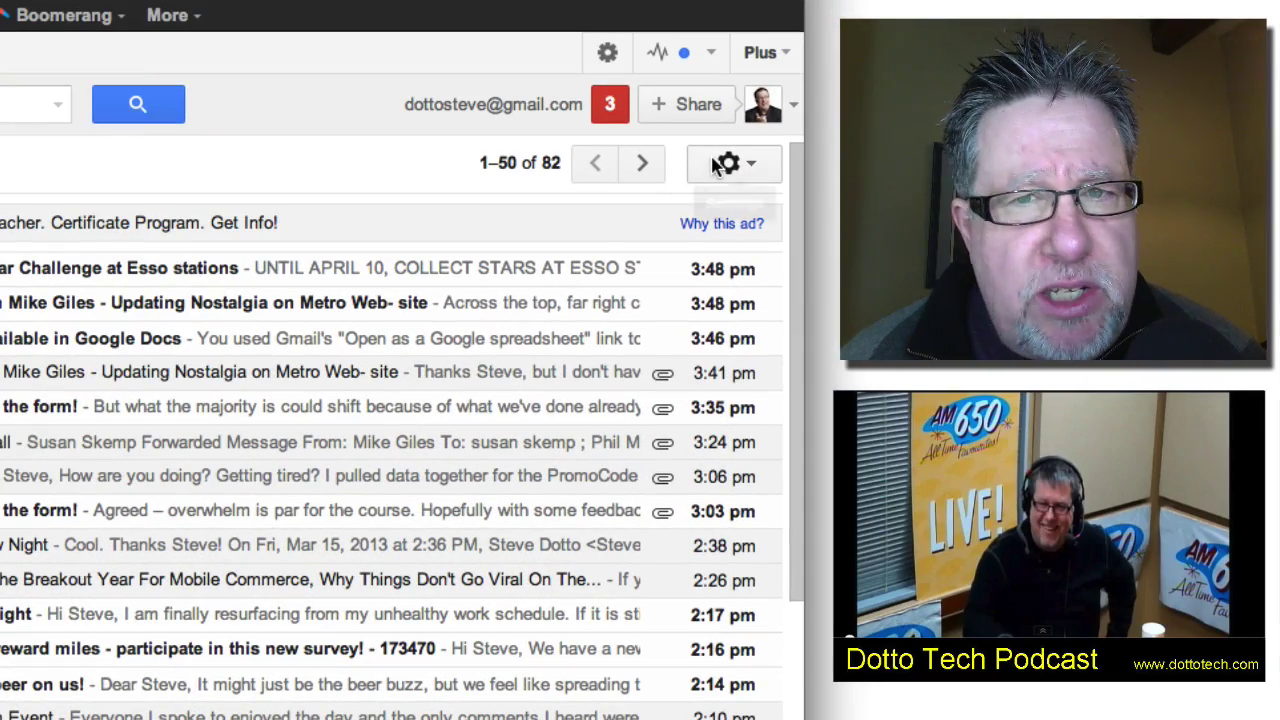
Open Settings and dismiss the filter search form to view the three label-applying filters.
{"action": "left_click", "coordinate": [716, 166]}
{"action": "left_click", "coordinate": [610, 330]}
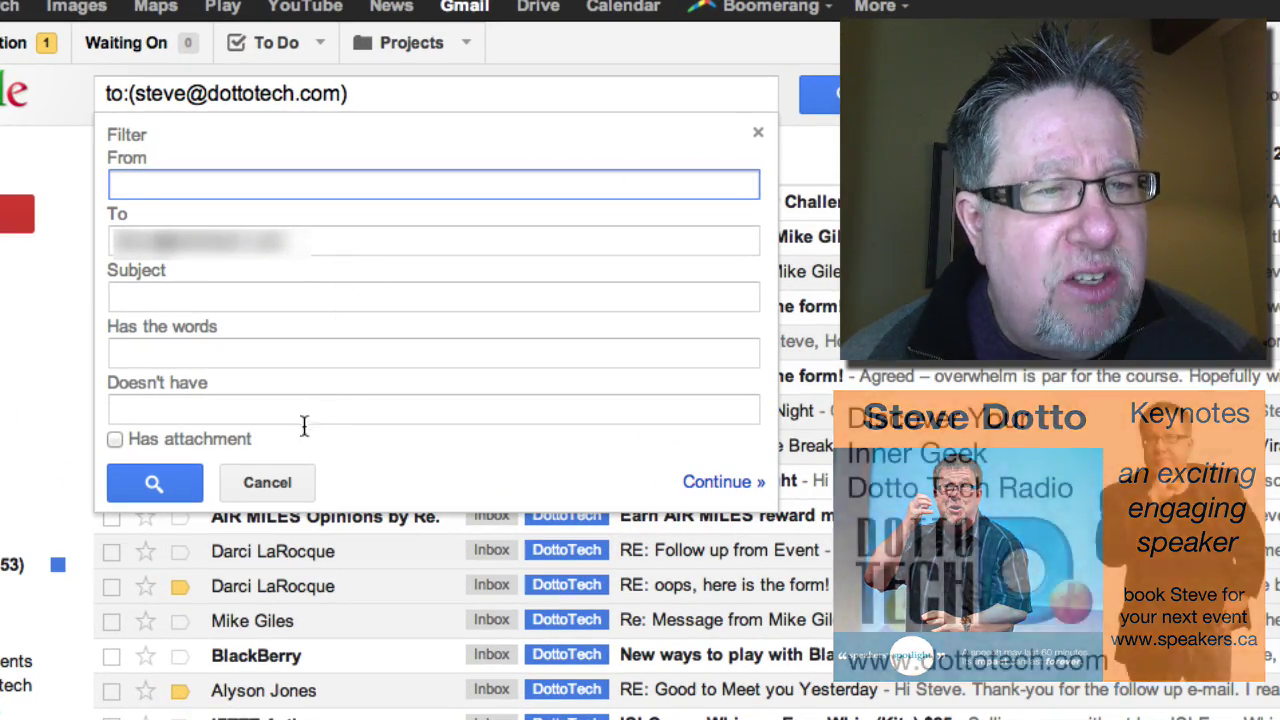
{"action": "left_click", "coordinate": [262, 483]}
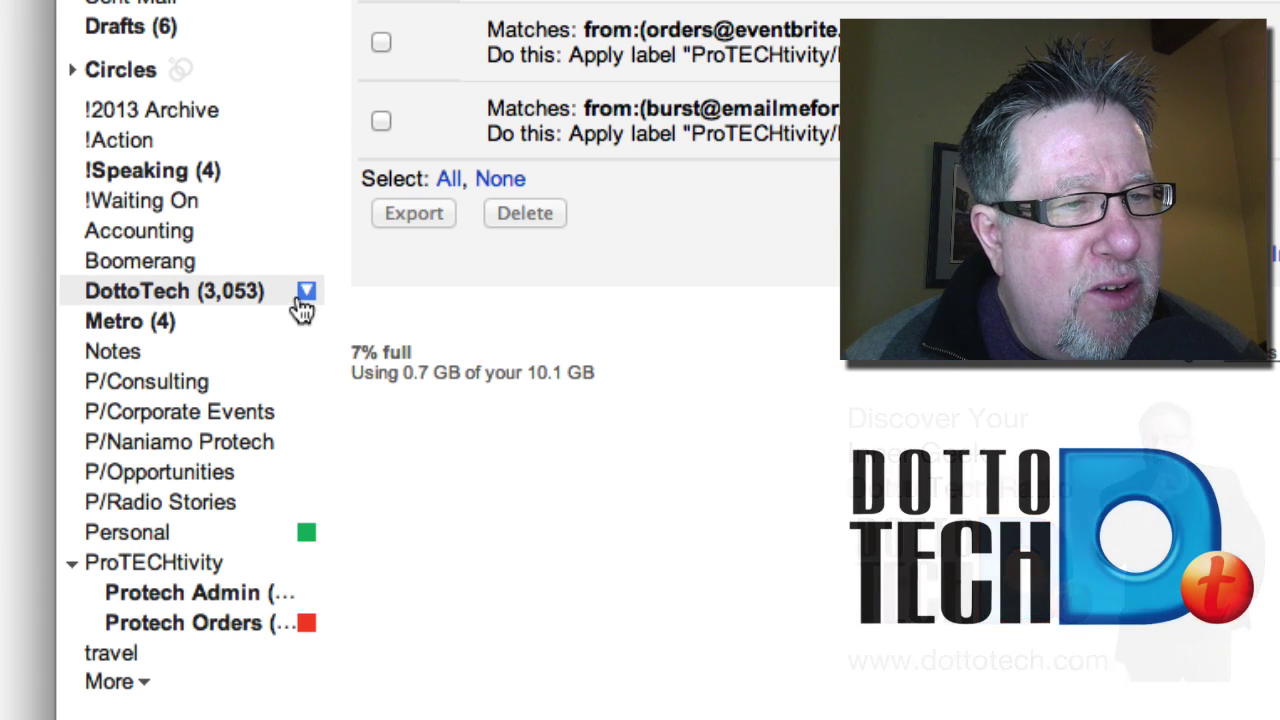
Review the DottoTech label's colour options, then close them.
{"action": "left_click", "coordinate": [304, 296]}
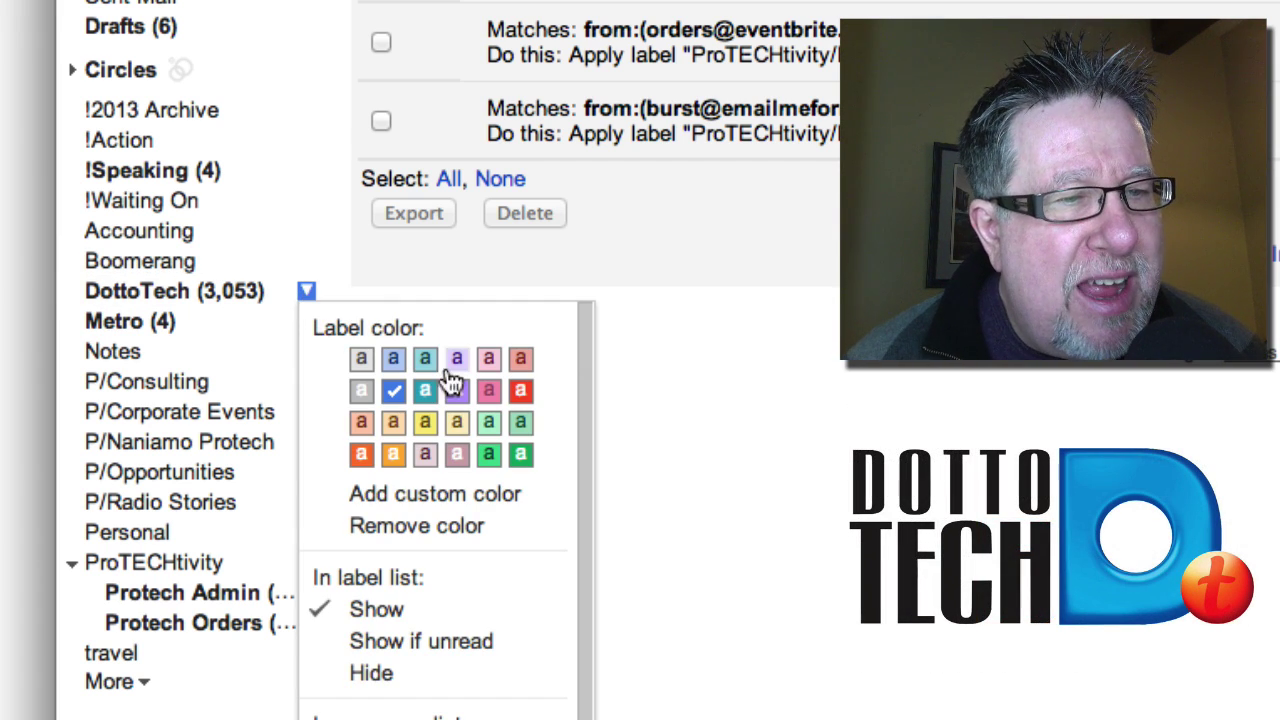
{"action": "left_click", "coordinate": [393, 390]}
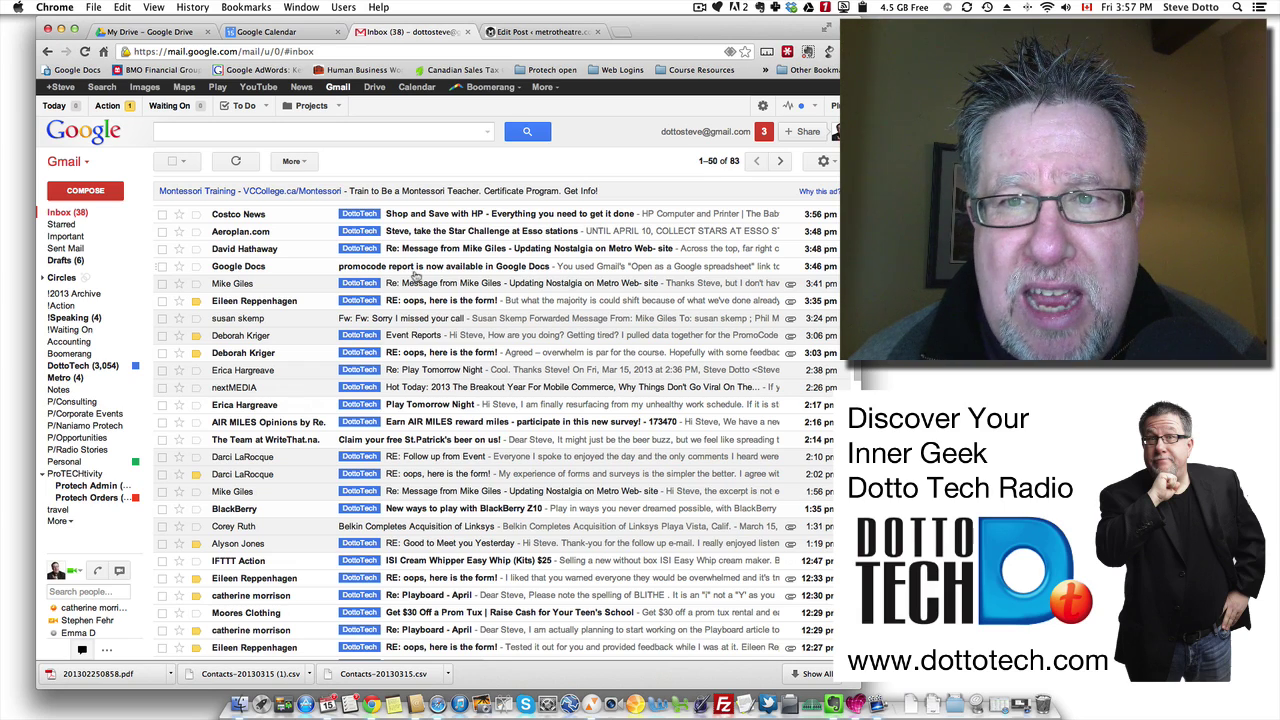
{"action": "scroll", "coordinate": [600, 250], "scroll_direction": "down", "scroll_amount": 1}
{"action": "left_click", "coordinate": [826, 158]}
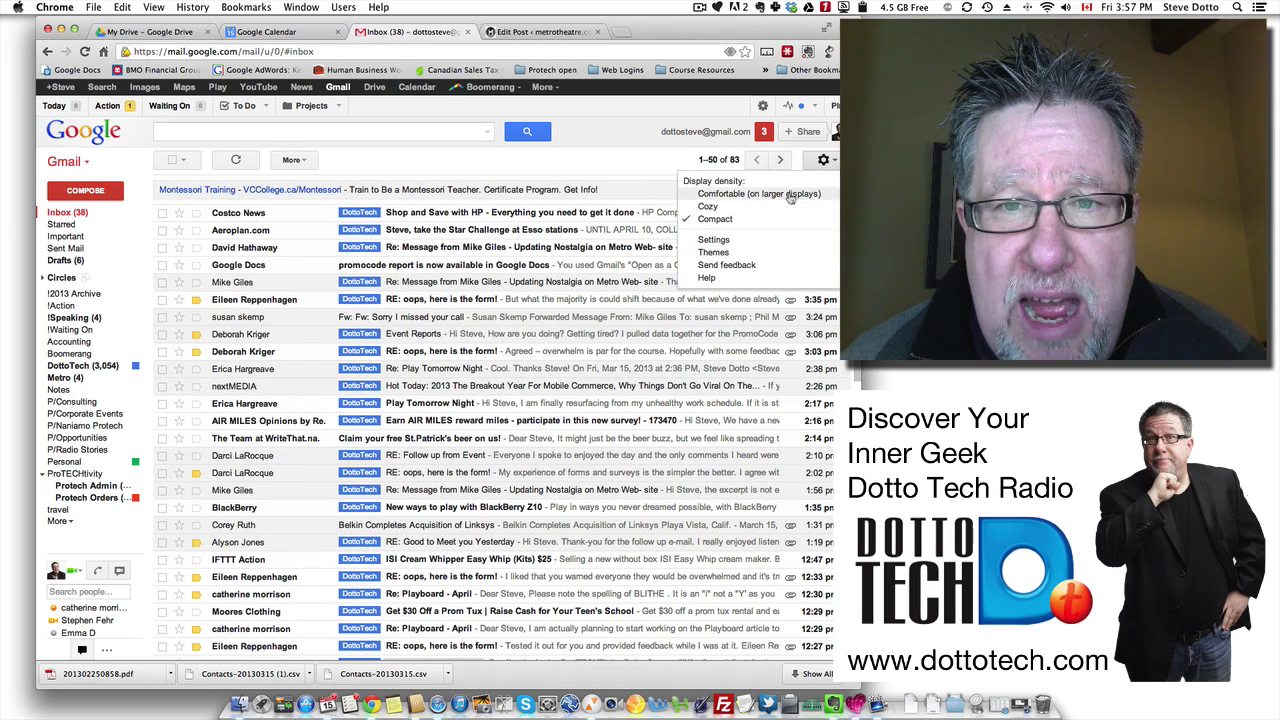
{"action": "left_click", "coordinate": [745, 243]}
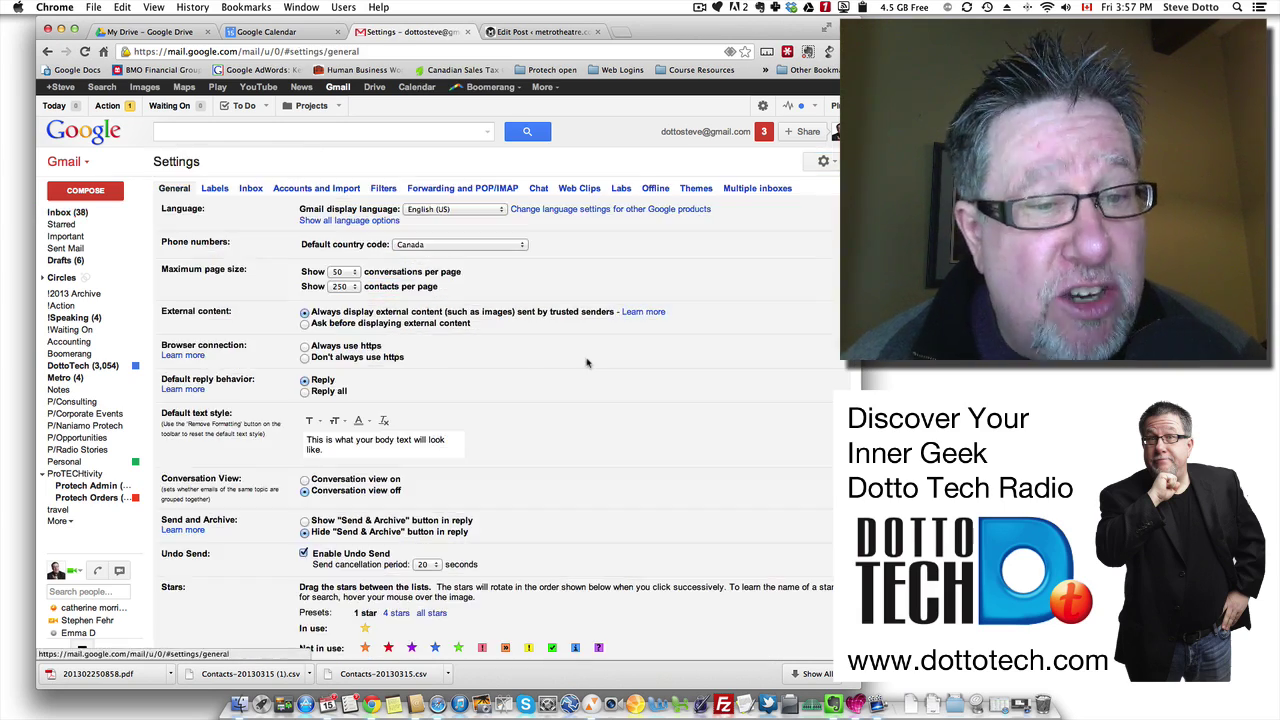
{"action": "scroll", "coordinate": [576, 370], "scroll_direction": "down", "scroll_amount": 2}
{"action": "scroll", "coordinate": [576, 370], "scroll_direction": "down", "scroll_amount": 4}
{"action": "scroll", "coordinate": [478, 417], "scroll_direction": "down", "scroll_amount": 8}
{"action": "scroll", "coordinate": [478, 417], "scroll_direction": "up", "scroll_amount": 3}
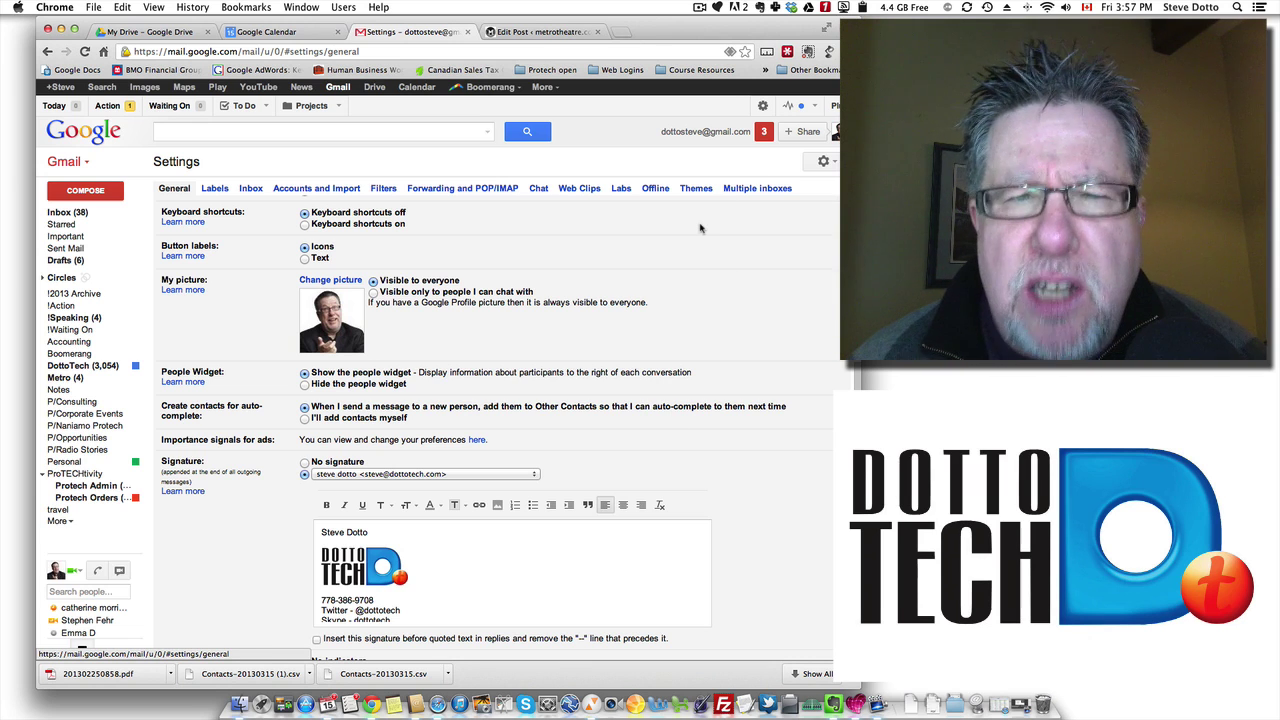
{"action": "scroll", "coordinate": [690, 240], "scroll_direction": "up", "scroll_amount": 1}
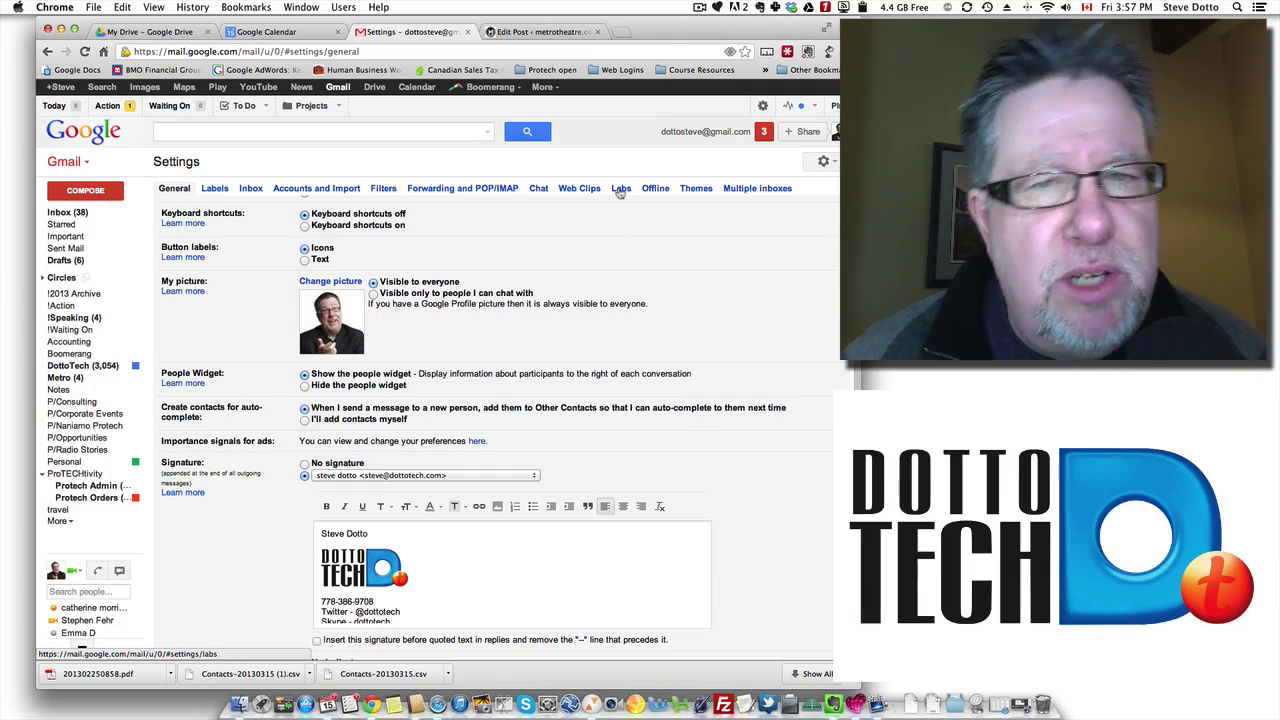
{"action": "left_click", "coordinate": [619, 190]}
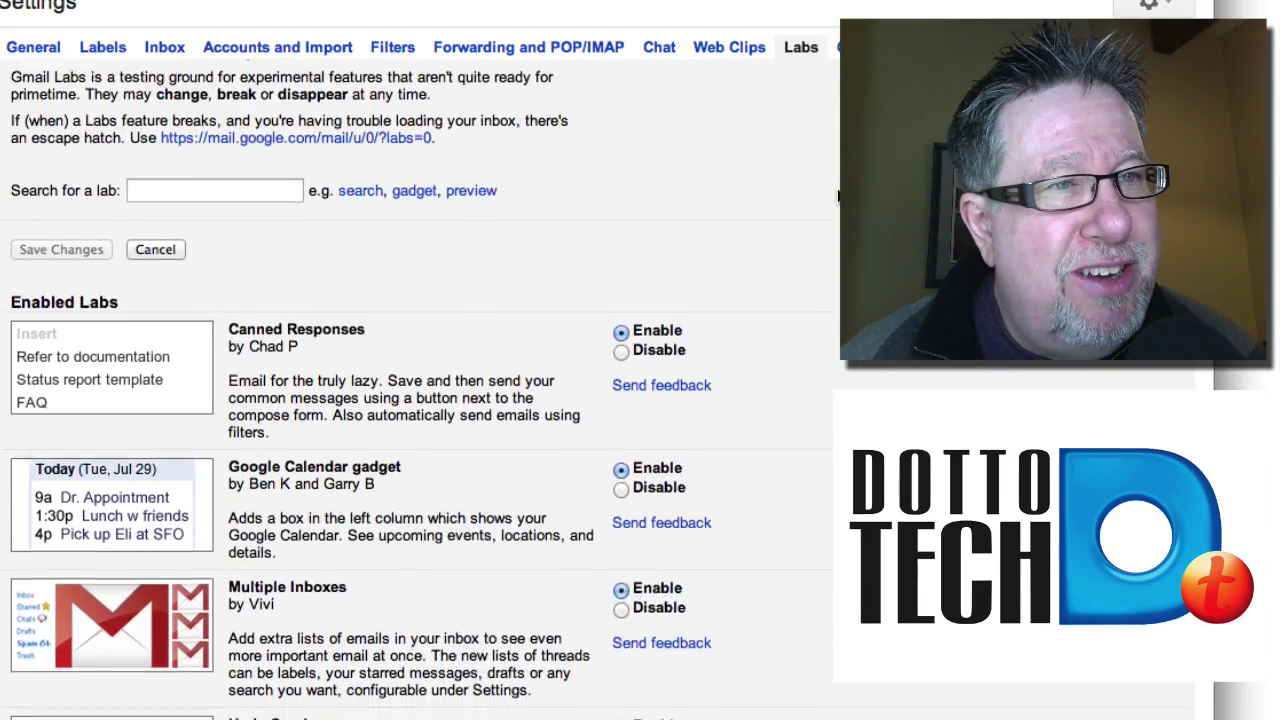
{"action": "scroll", "coordinate": [835, 203], "scroll_direction": "down", "scroll_amount": 3}
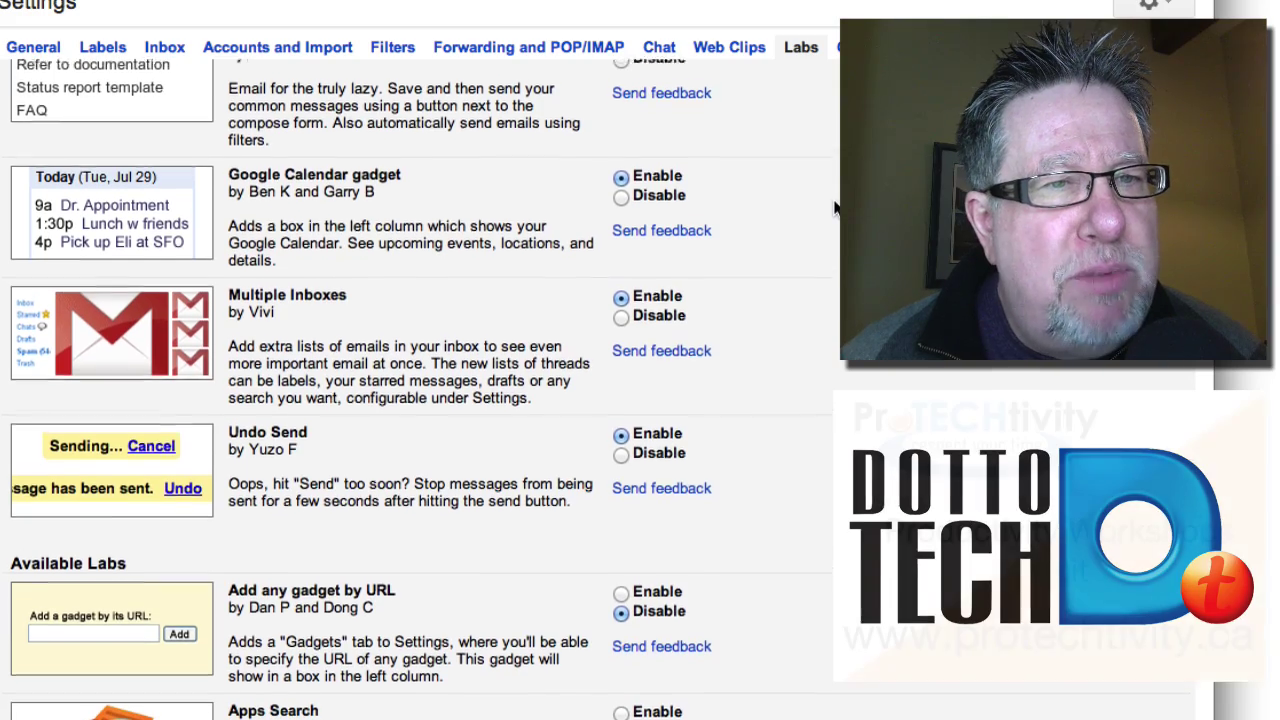
{"action": "scroll", "coordinate": [835, 207], "scroll_direction": "up", "scroll_amount": 1}
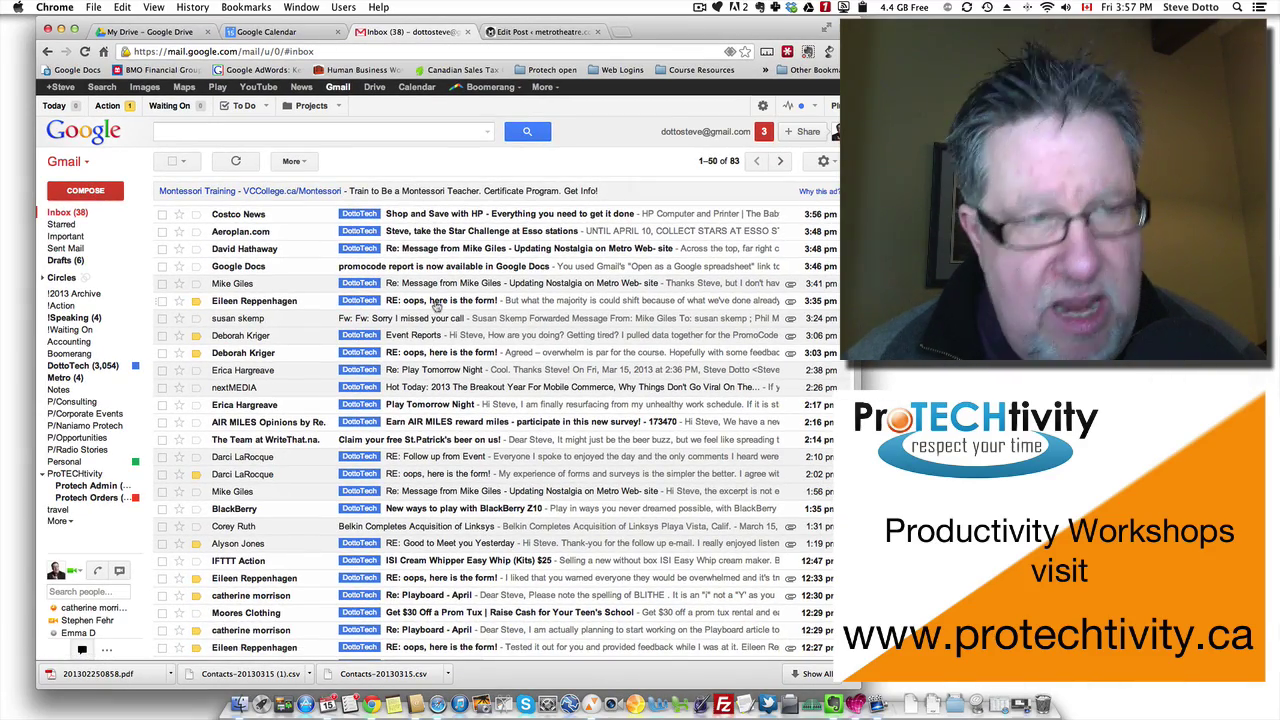
Compose a new message and insert the Radio Details canned response into its body.
{"action": "left_click", "coordinate": [85, 191]}
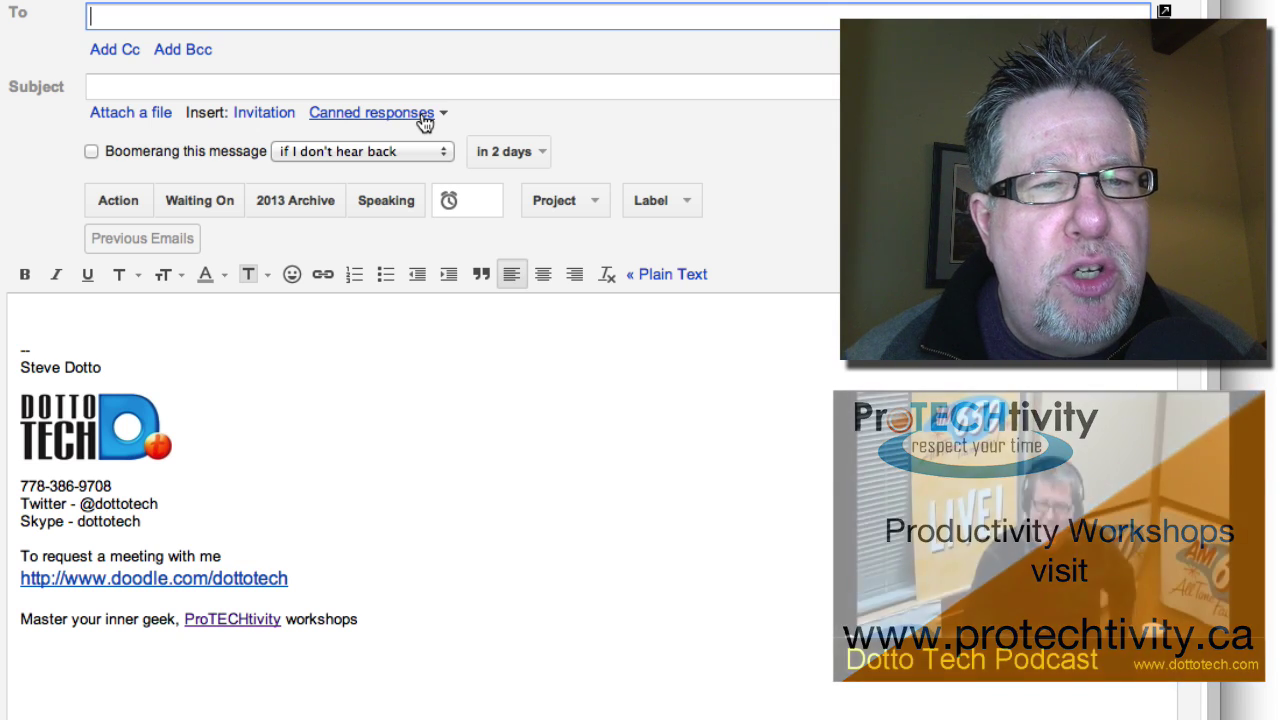
{"action": "left_click", "coordinate": [425, 121]}
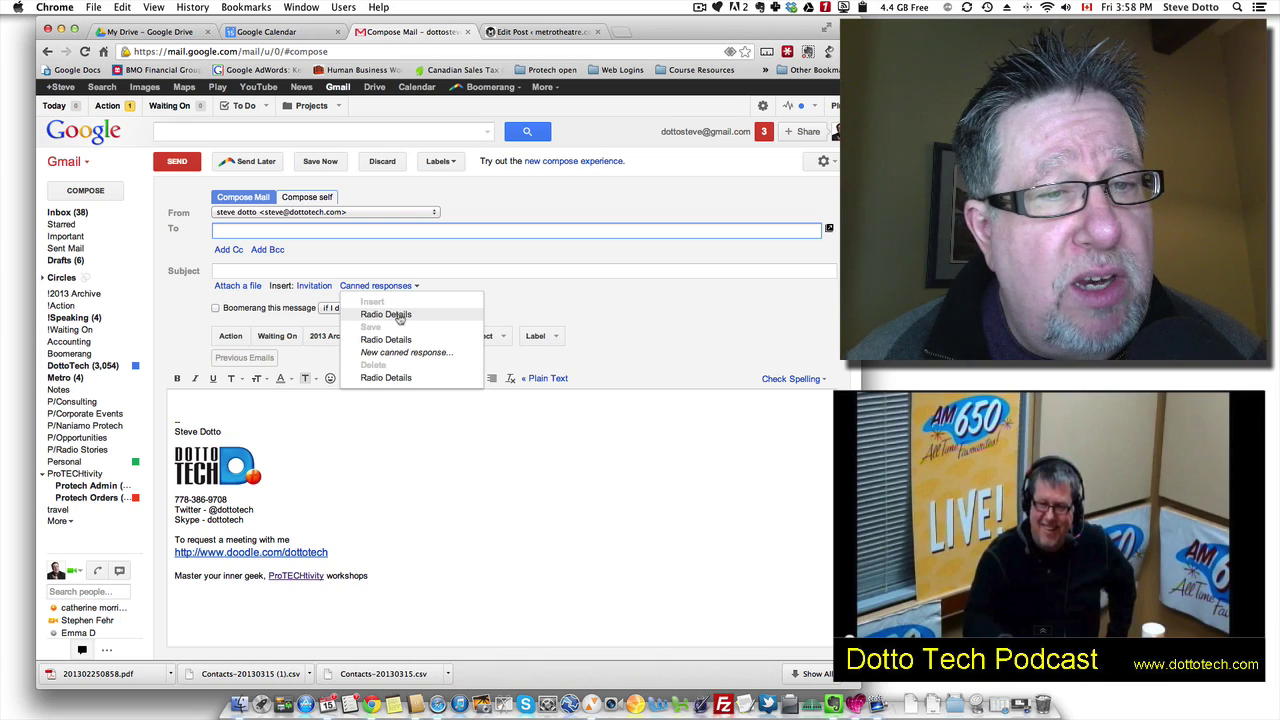
{"action": "left_click", "coordinate": [386, 314]}
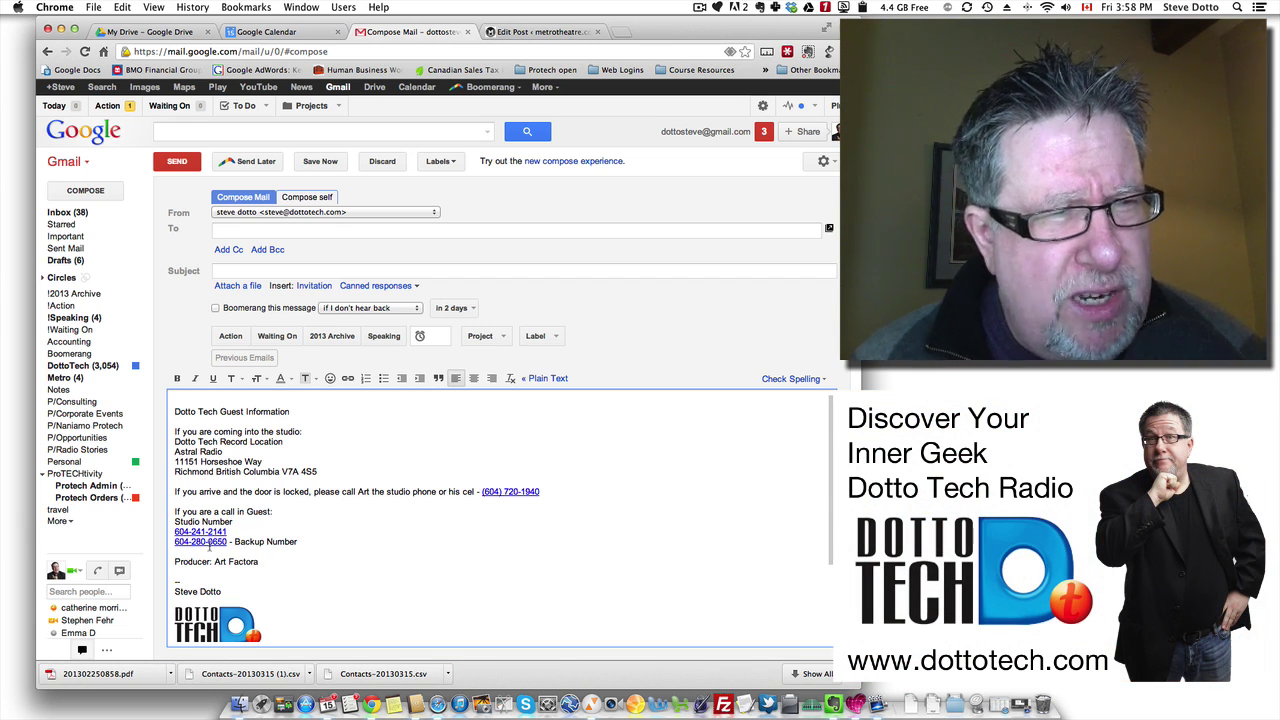
Leave the canned-response draft and return to the Inbox list.
{"action": "left_click", "coordinate": [63, 213]}
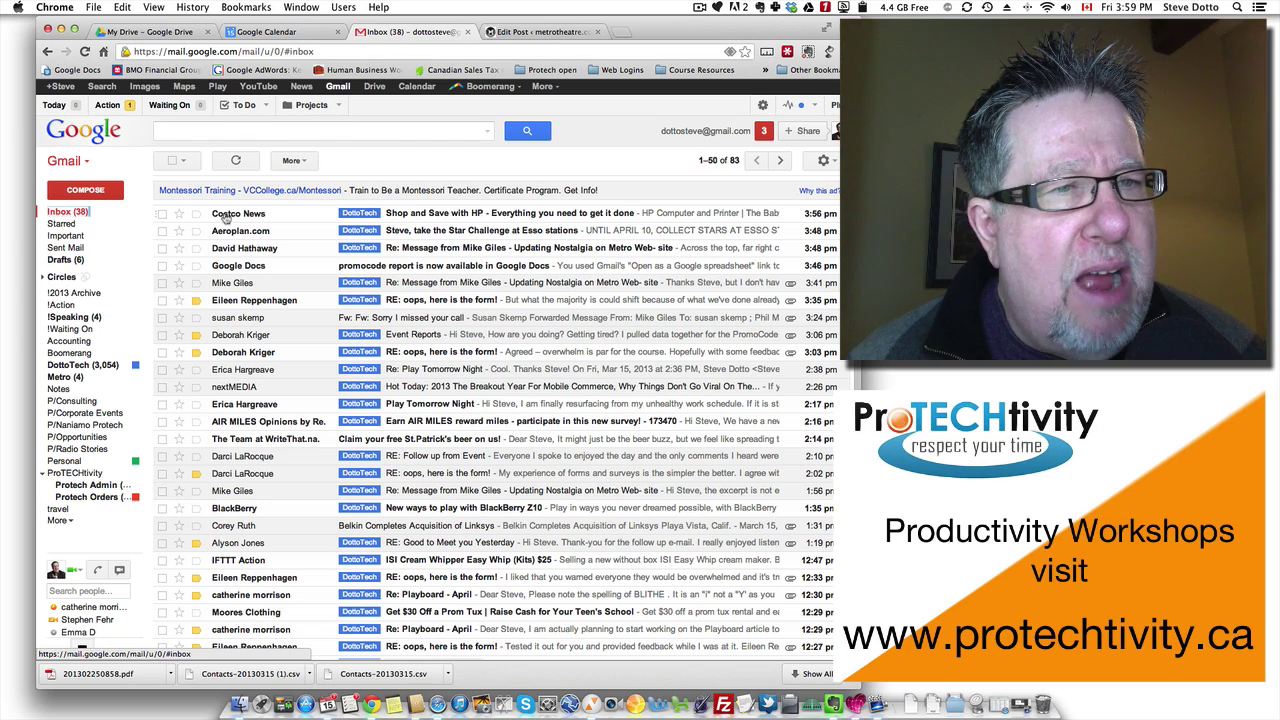
Open the Costco News email about HP, briefly checking the ActiveInbox Plus account dropdown.
{"action": "left_click", "coordinate": [575, 214]}
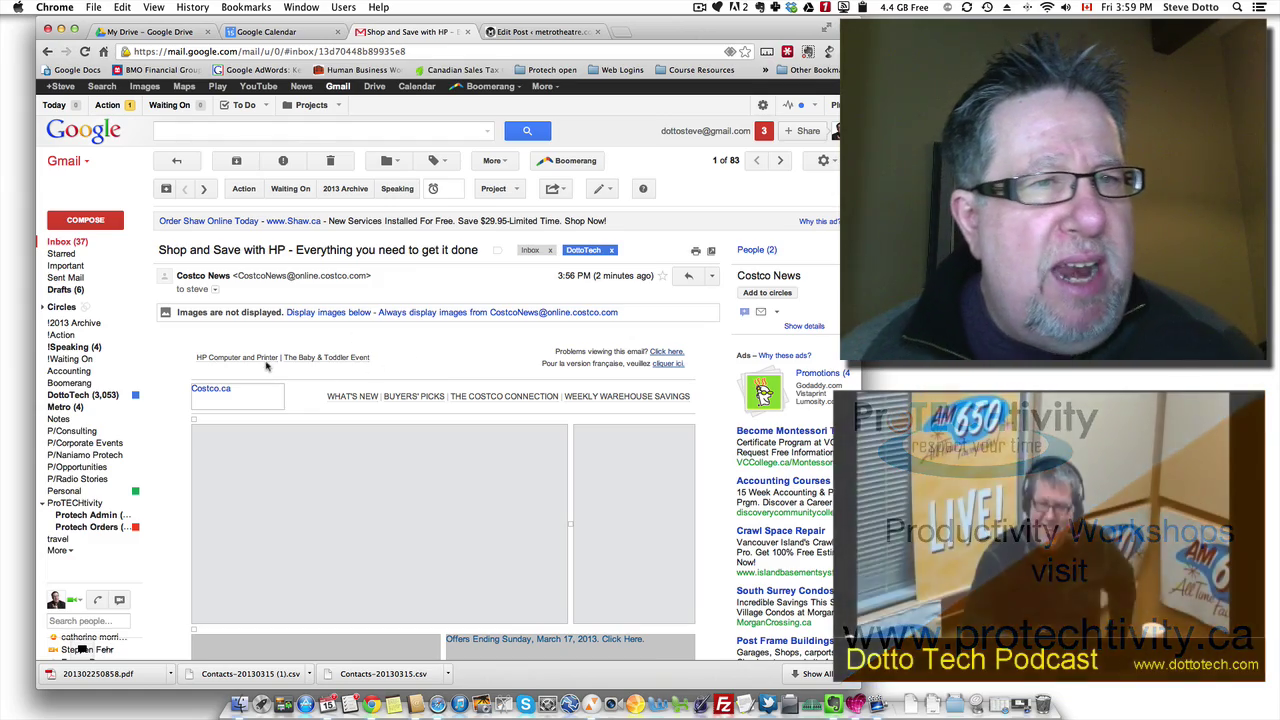
{"action": "mouse_move", "coordinate": [62, 213]}
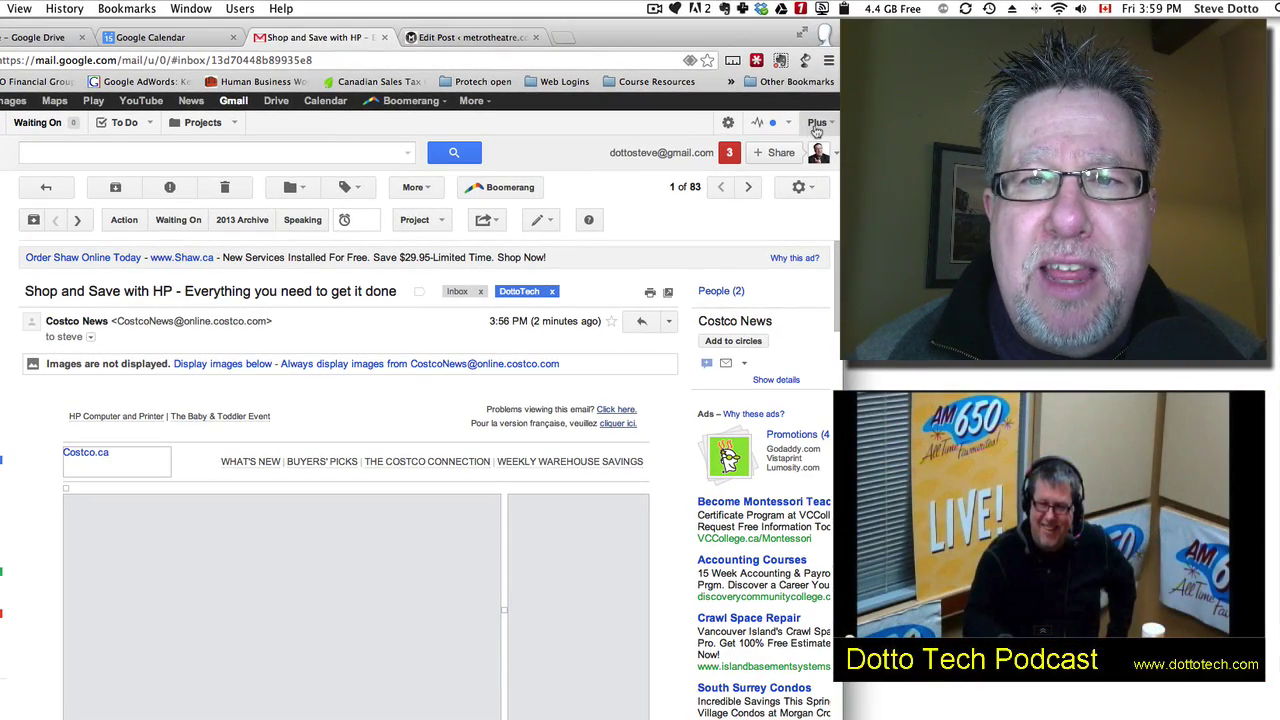
{"action": "left_click", "coordinate": [817, 124]}
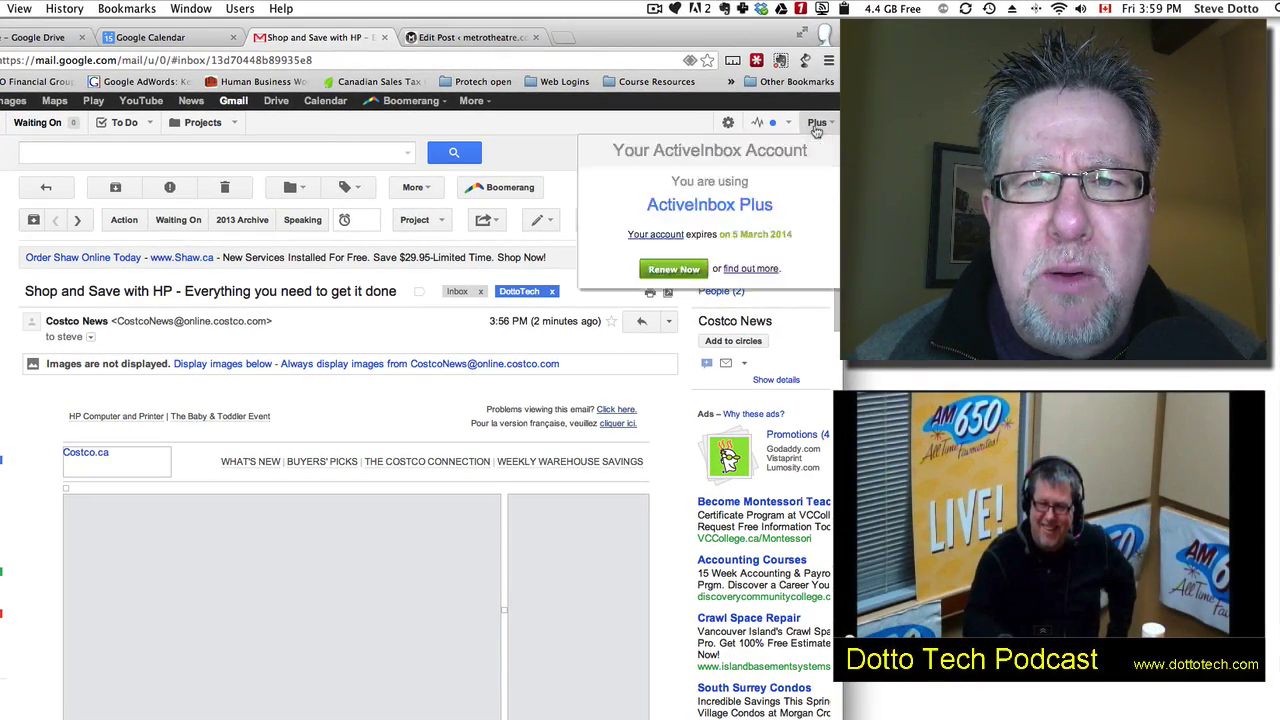
{"action": "left_click", "coordinate": [300, 310]}
{"action": "mouse_move", "coordinate": [33, 220]}
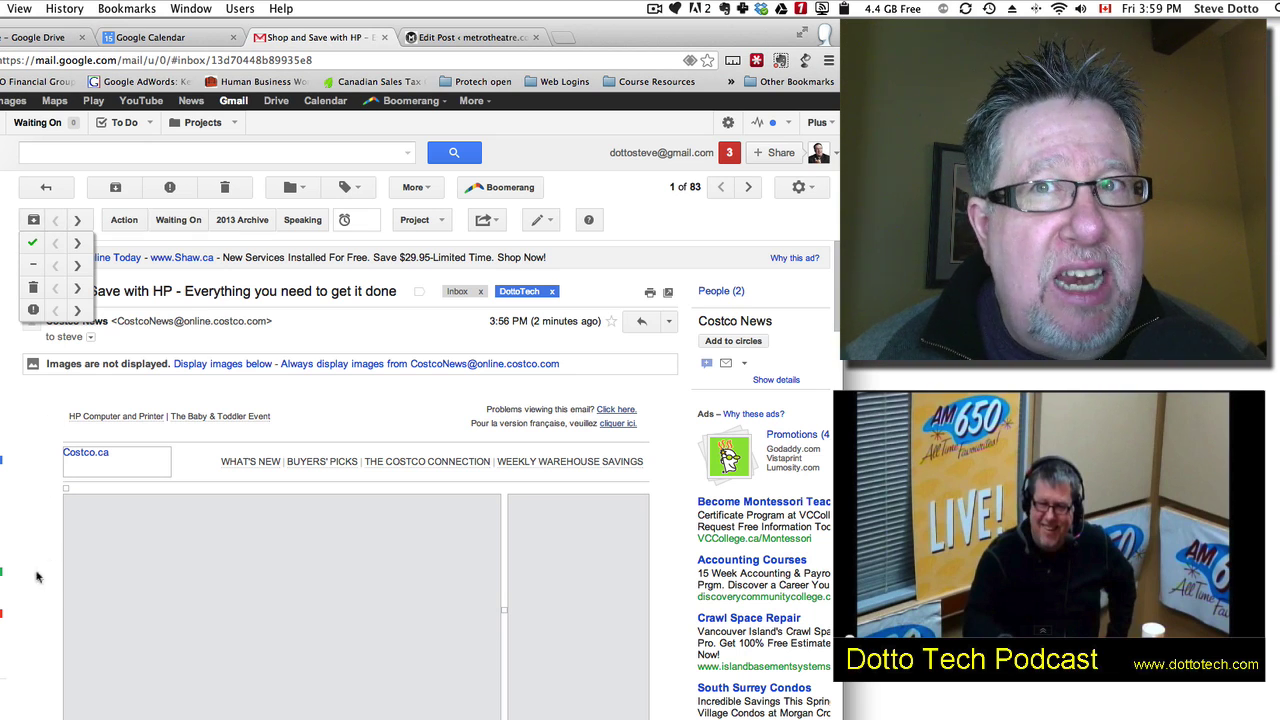
{"action": "scroll", "coordinate": [30, 594], "scroll_direction": "down", "scroll_amount": 5}
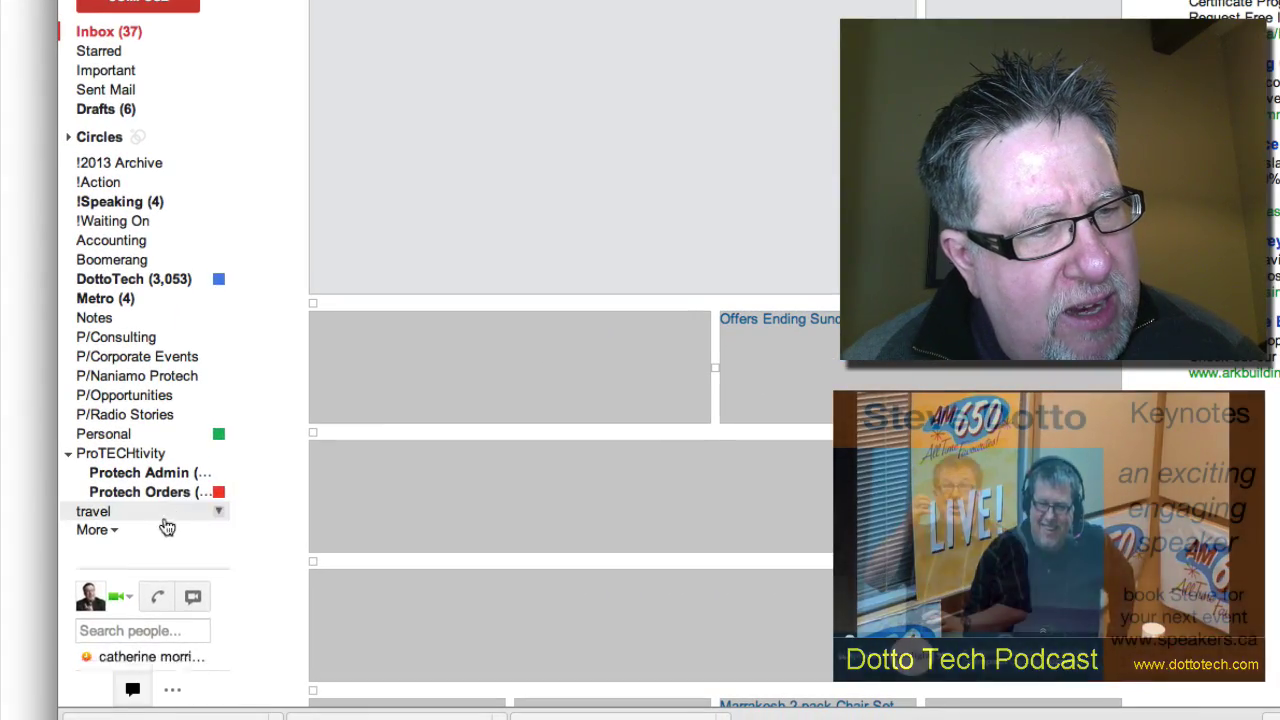
Expand the label list and open All Mail, showing 10,920 conversations.
{"action": "left_click", "coordinate": [110, 537]}
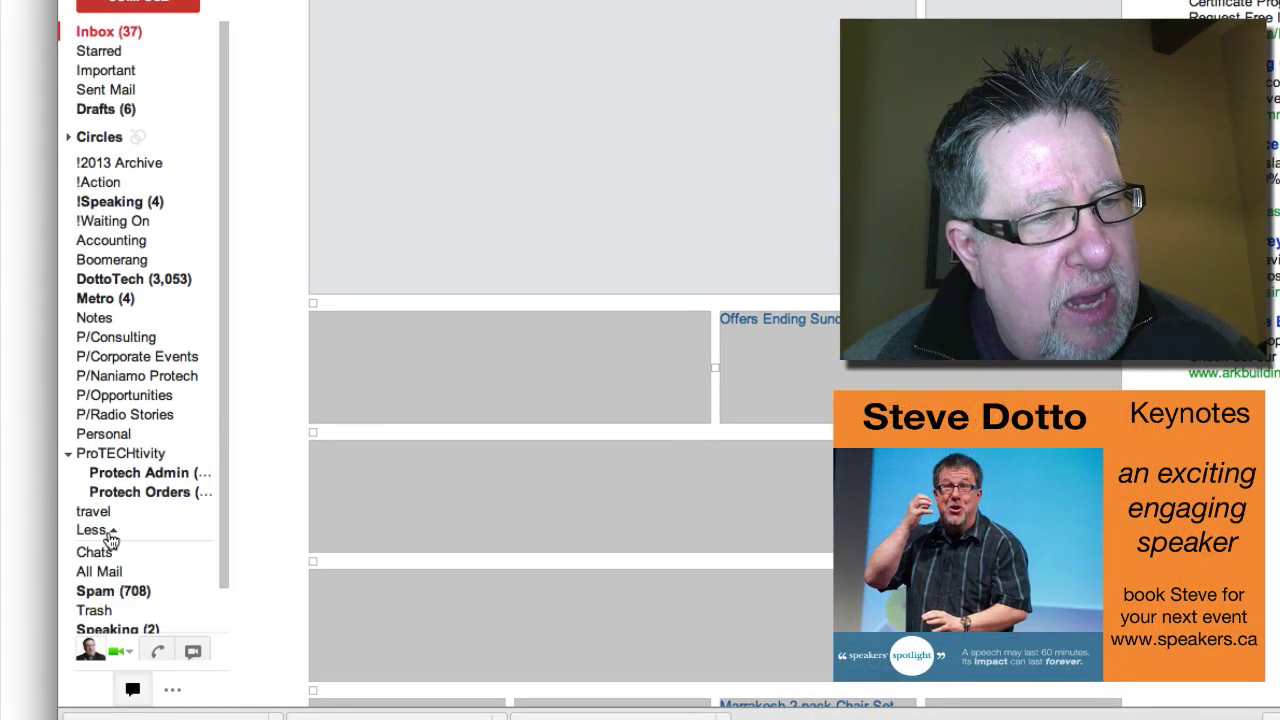
{"action": "scroll", "coordinate": [120, 520], "scroll_direction": "down", "scroll_amount": 3}
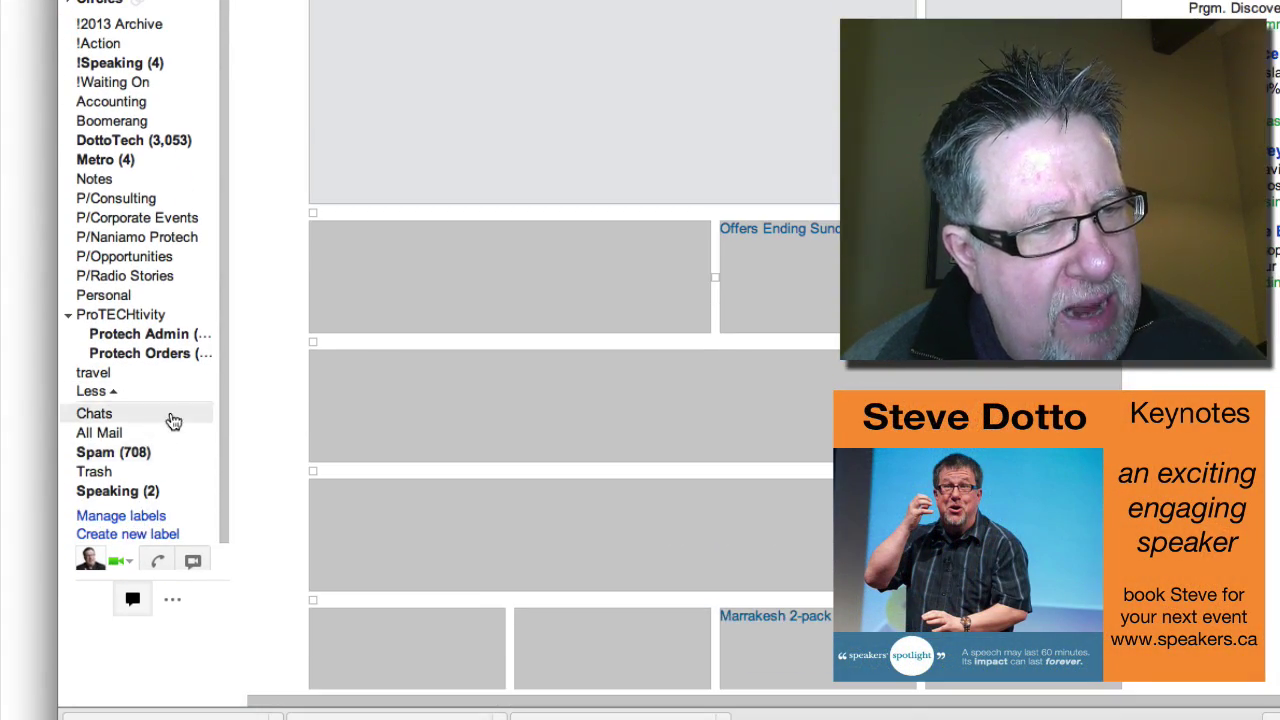
{"action": "left_click", "coordinate": [136, 436]}
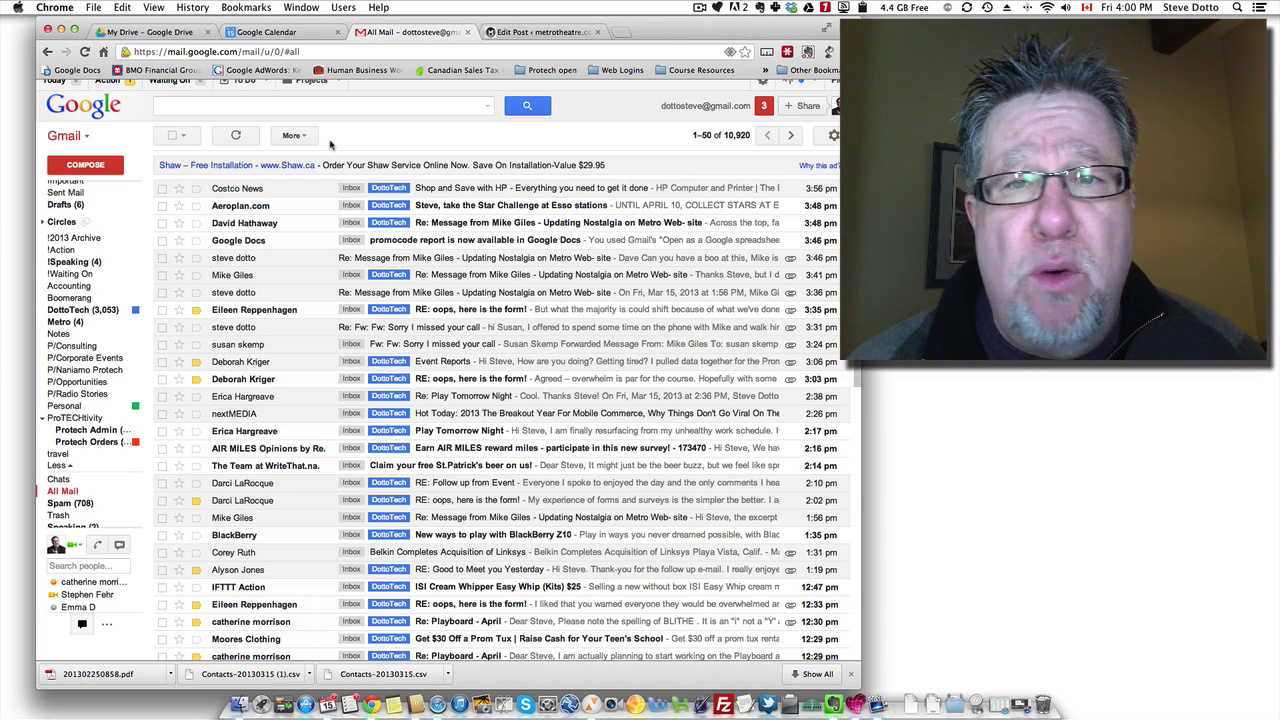
Switch from All Mail back to the Inbox's 84 conversations.
{"action": "scroll", "coordinate": [330, 145], "scroll_direction": "up", "scroll_amount": 2}
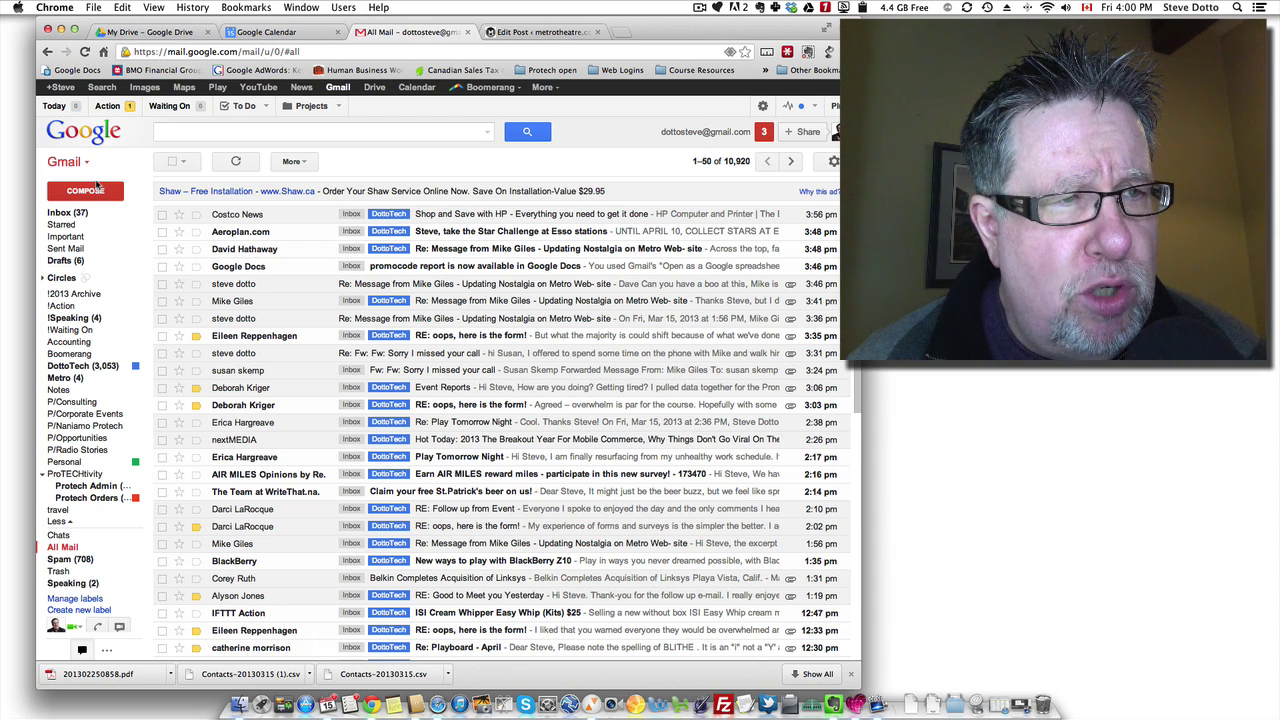
{"action": "left_click", "coordinate": [58, 213]}
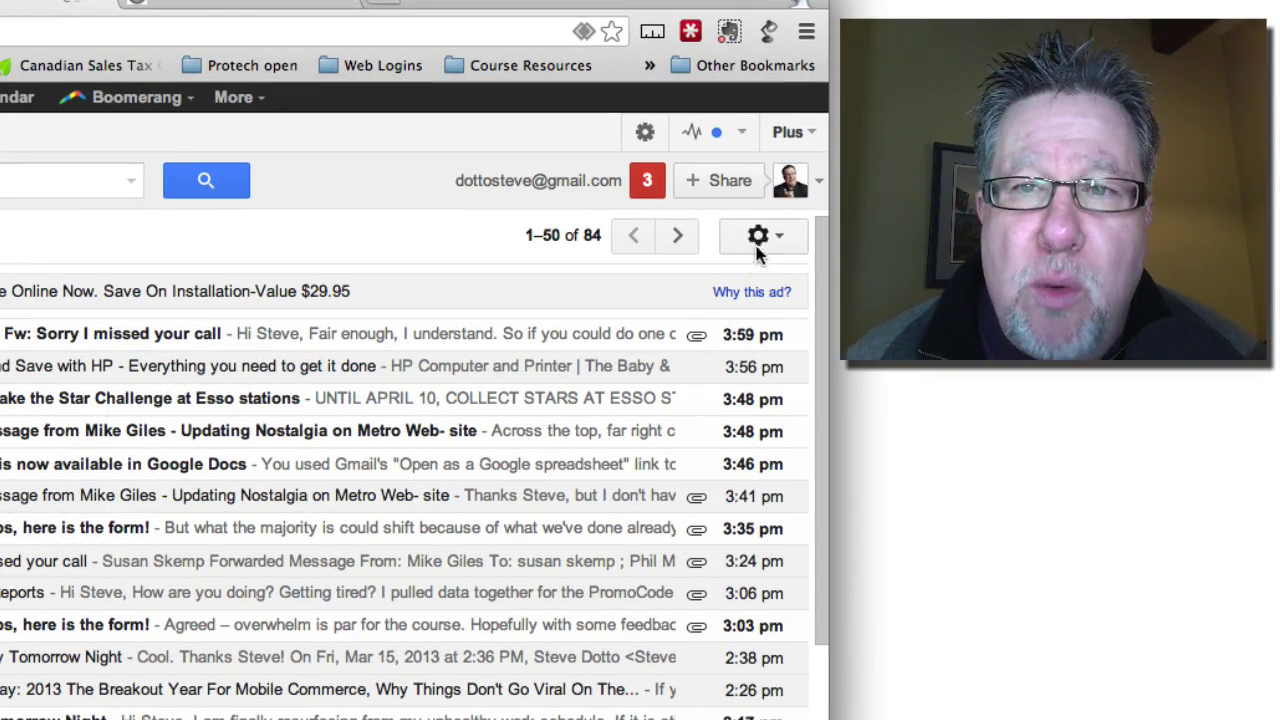
Open Gmail's Settings page from the gear menu.
{"action": "left_click", "coordinate": [759, 236]}
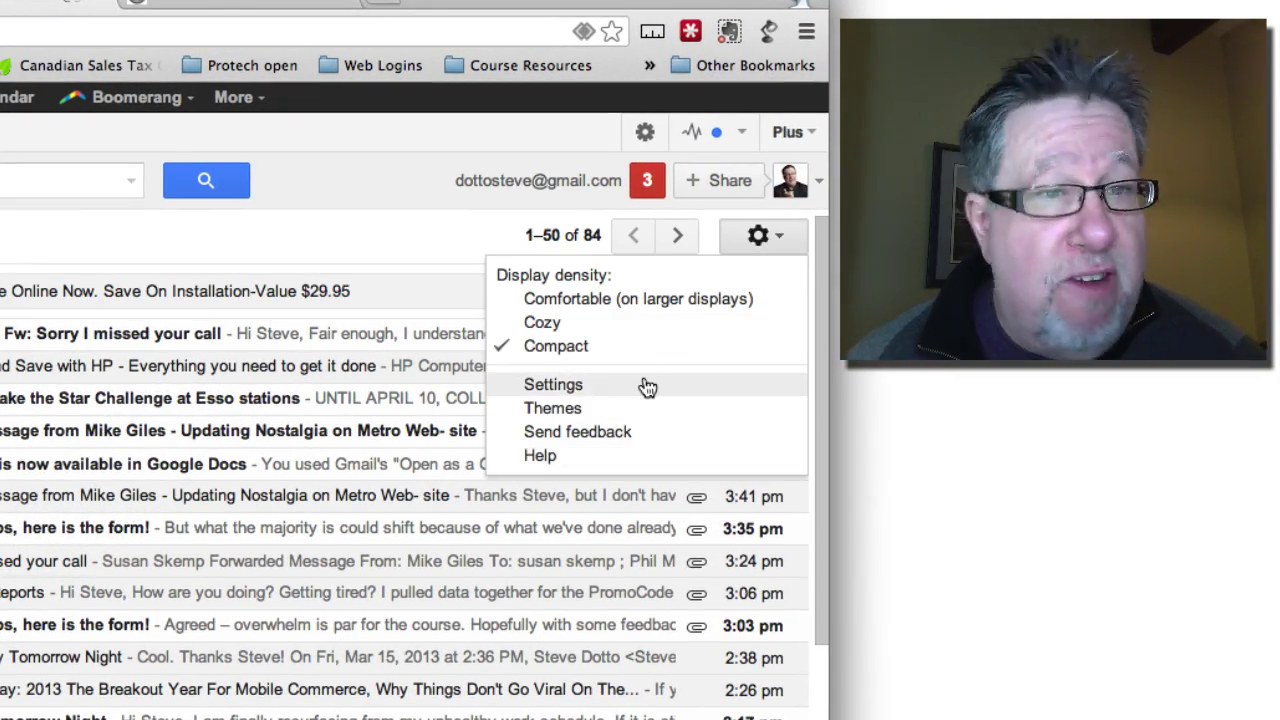
{"action": "left_click", "coordinate": [566, 385]}
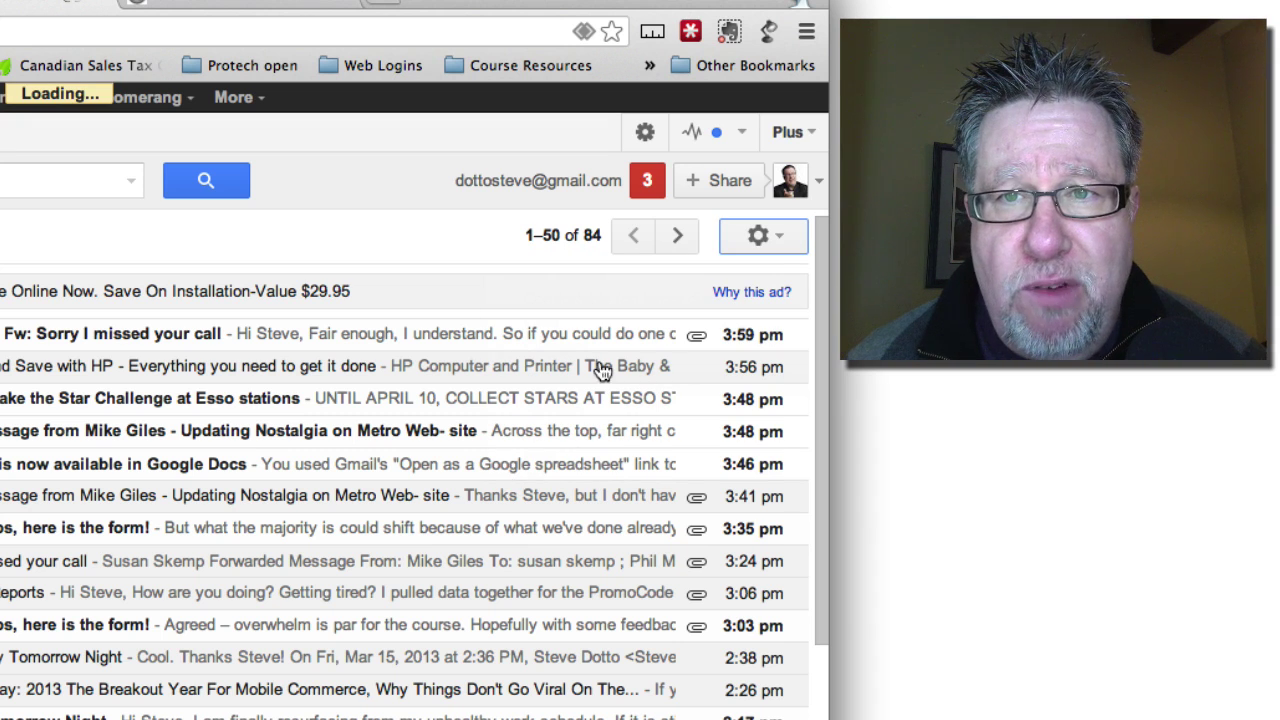
{"action": "left_click", "coordinate": [758, 240]}
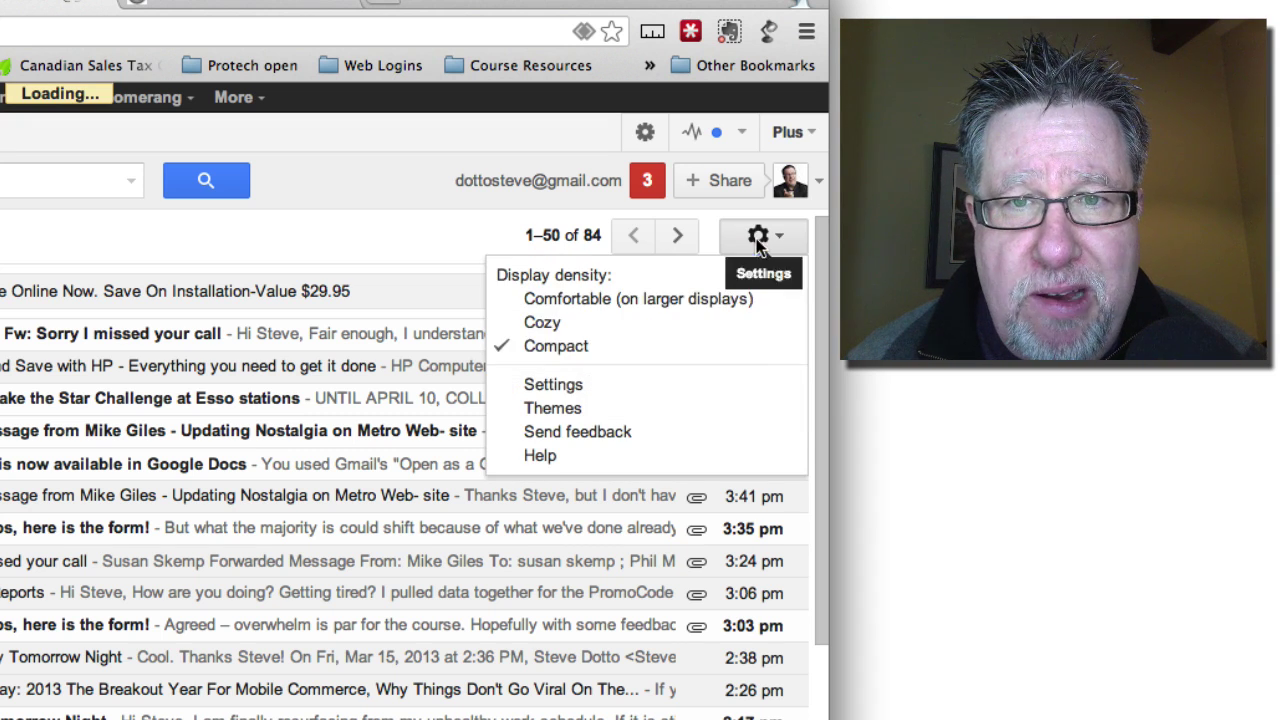
{"action": "left_click", "coordinate": [618, 388]}
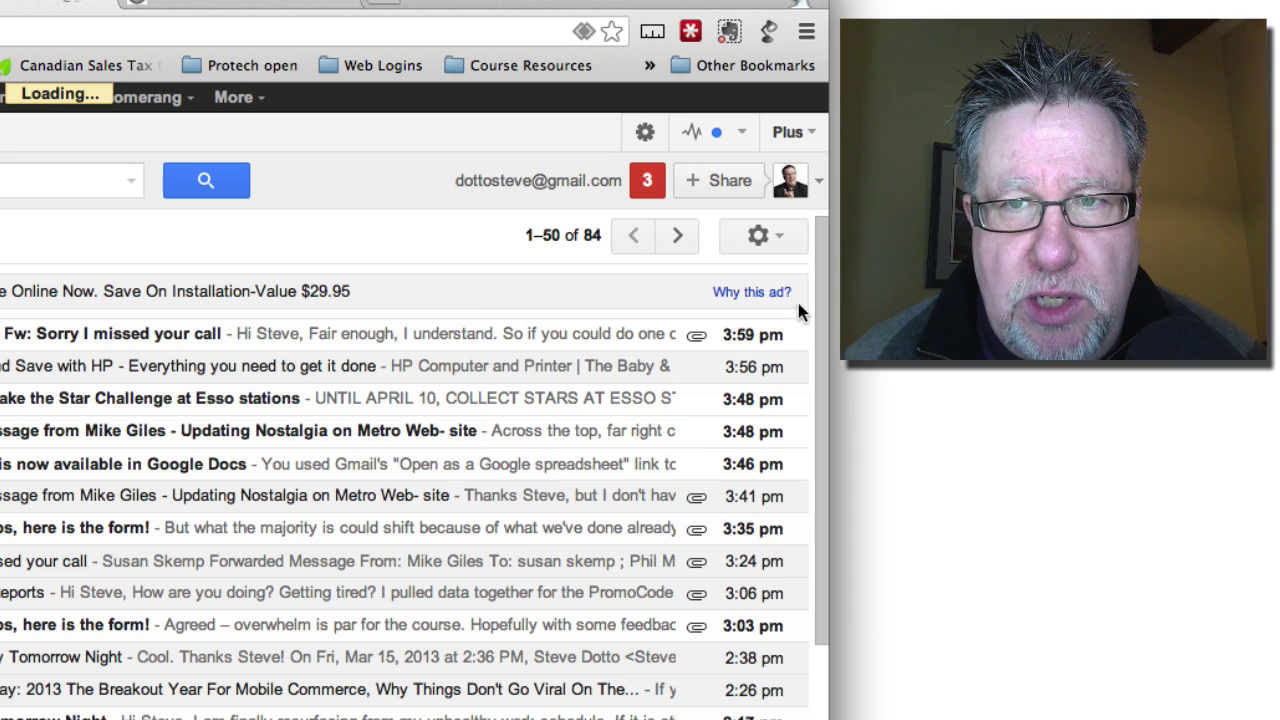
{"action": "left_click", "coordinate": [787, 234]}
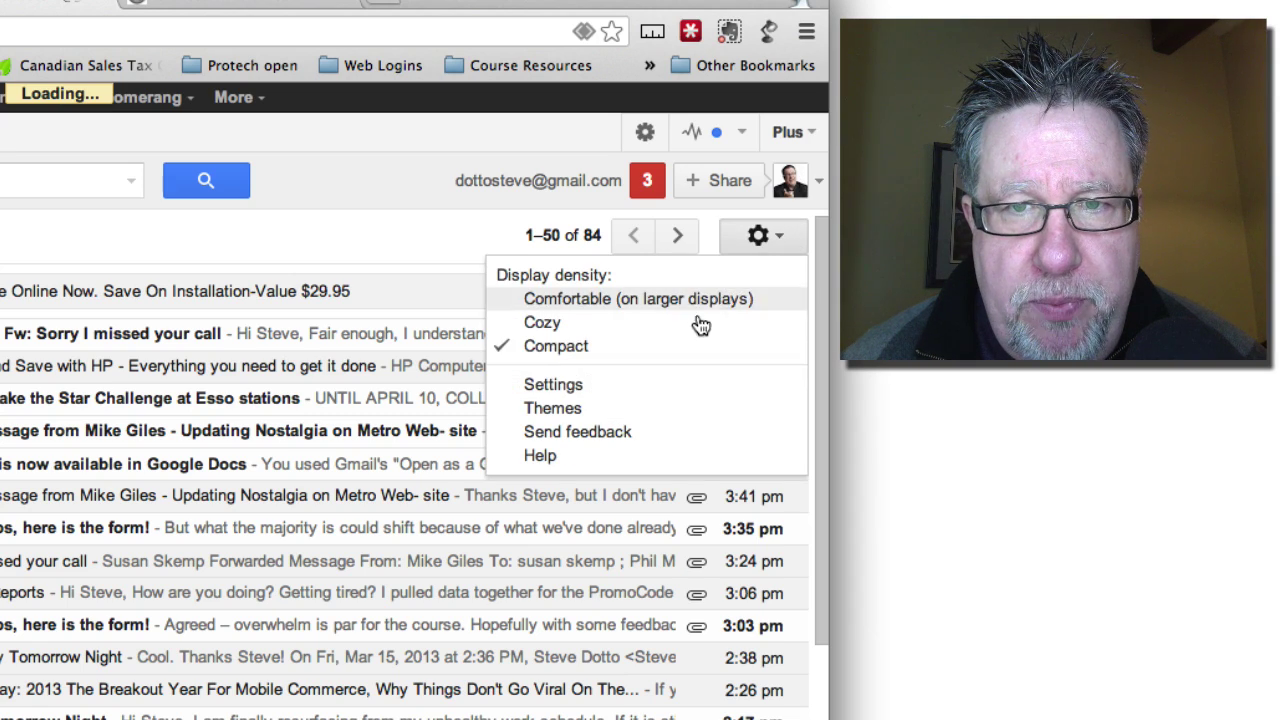
{"action": "left_click", "coordinate": [626, 390]}
Look through the General settings, then switch to the Accounts and Import tab.
{"action": "scroll", "coordinate": [750, 650], "scroll_direction": "down", "scroll_amount": 5}
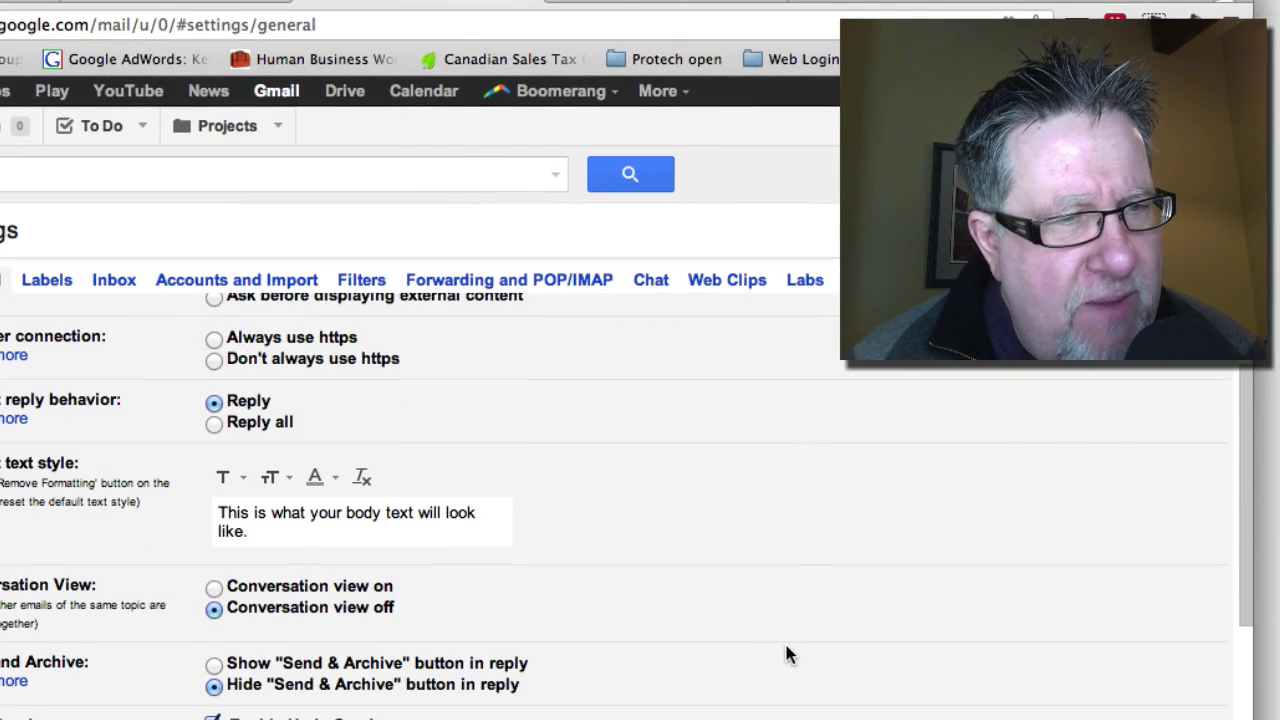
{"action": "scroll", "coordinate": [785, 652], "scroll_direction": "up", "scroll_amount": 3}
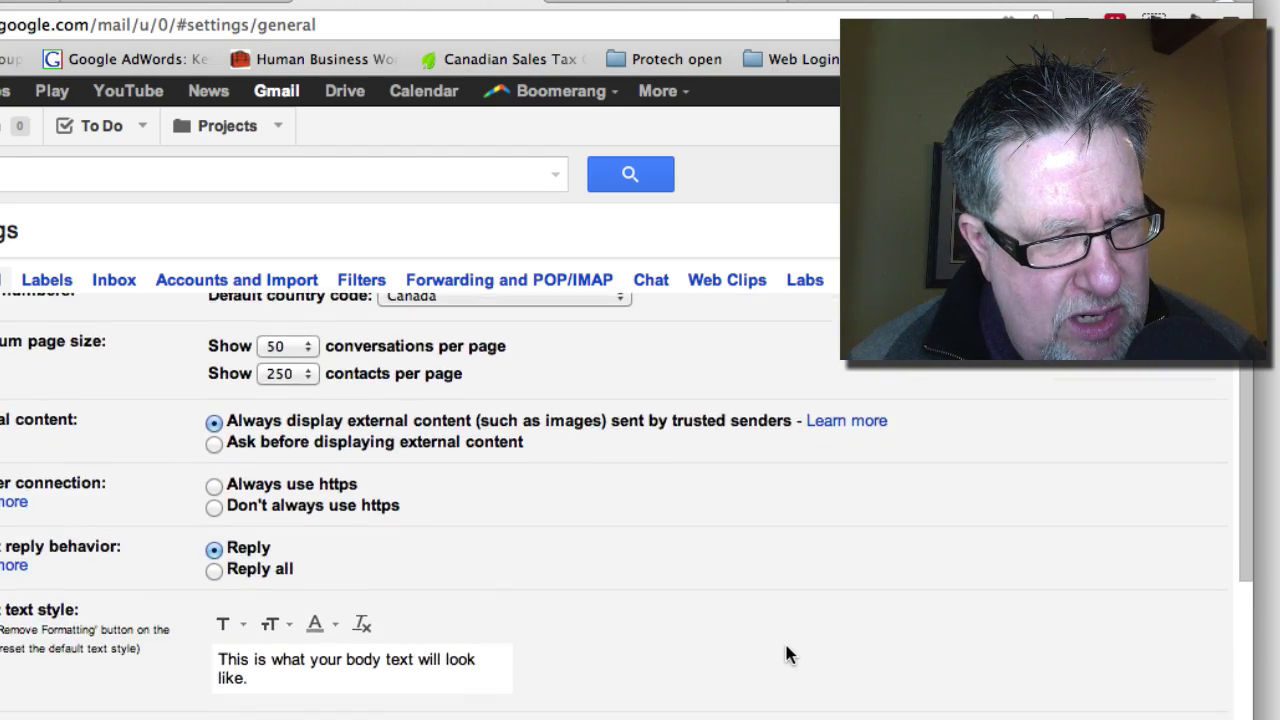
{"action": "scroll", "coordinate": [786, 654], "scroll_direction": "down", "scroll_amount": 3}
{"action": "scroll", "coordinate": [786, 654], "scroll_direction": "down", "scroll_amount": 1}
{"action": "scroll", "coordinate": [786, 654], "scroll_direction": "down", "scroll_amount": 1}
{"action": "scroll", "coordinate": [786, 654], "scroll_direction": "down", "scroll_amount": 4}
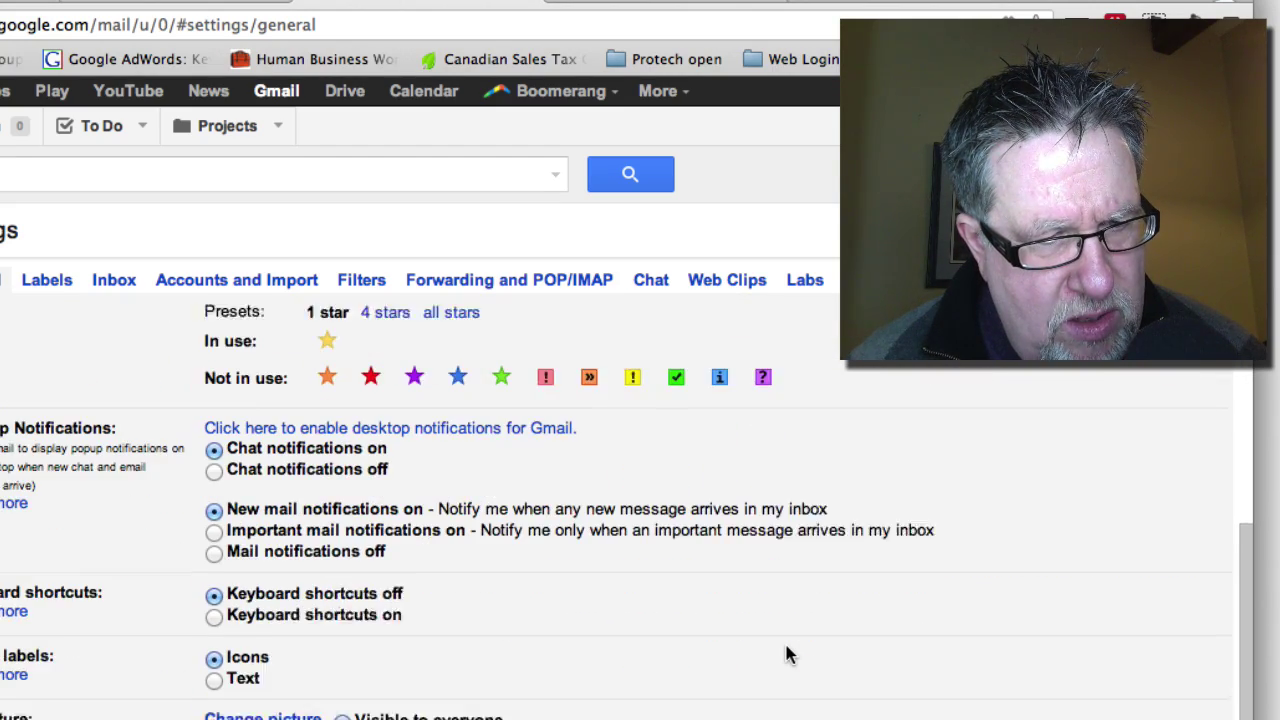
{"action": "scroll", "coordinate": [786, 654], "scroll_direction": "down", "scroll_amount": 1}
{"action": "scroll", "coordinate": [786, 654], "scroll_direction": "up", "scroll_amount": 3}
{"action": "scroll", "coordinate": [786, 654], "scroll_direction": "up", "scroll_amount": 2}
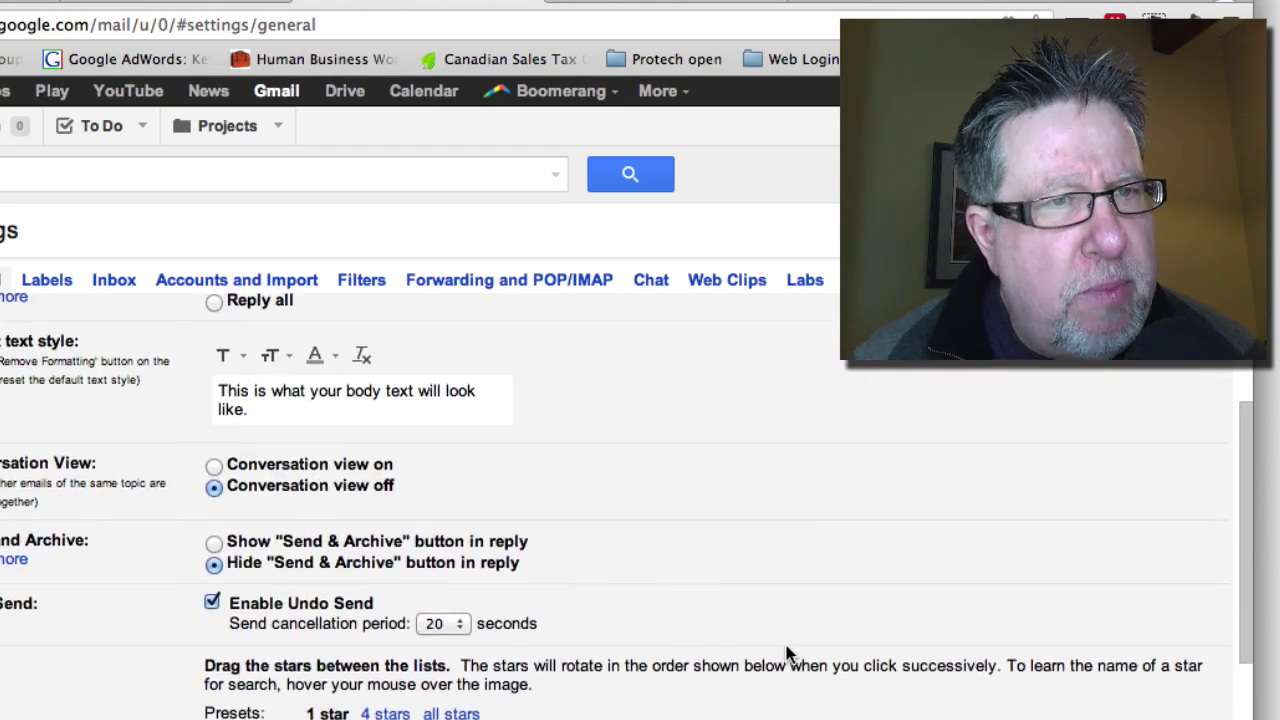
{"action": "scroll", "coordinate": [786, 652], "scroll_direction": "up", "scroll_amount": 3}
{"action": "scroll", "coordinate": [786, 652], "scroll_direction": "up", "scroll_amount": 2}
{"action": "scroll", "coordinate": [786, 652], "scroll_direction": "up", "scroll_amount": 1}
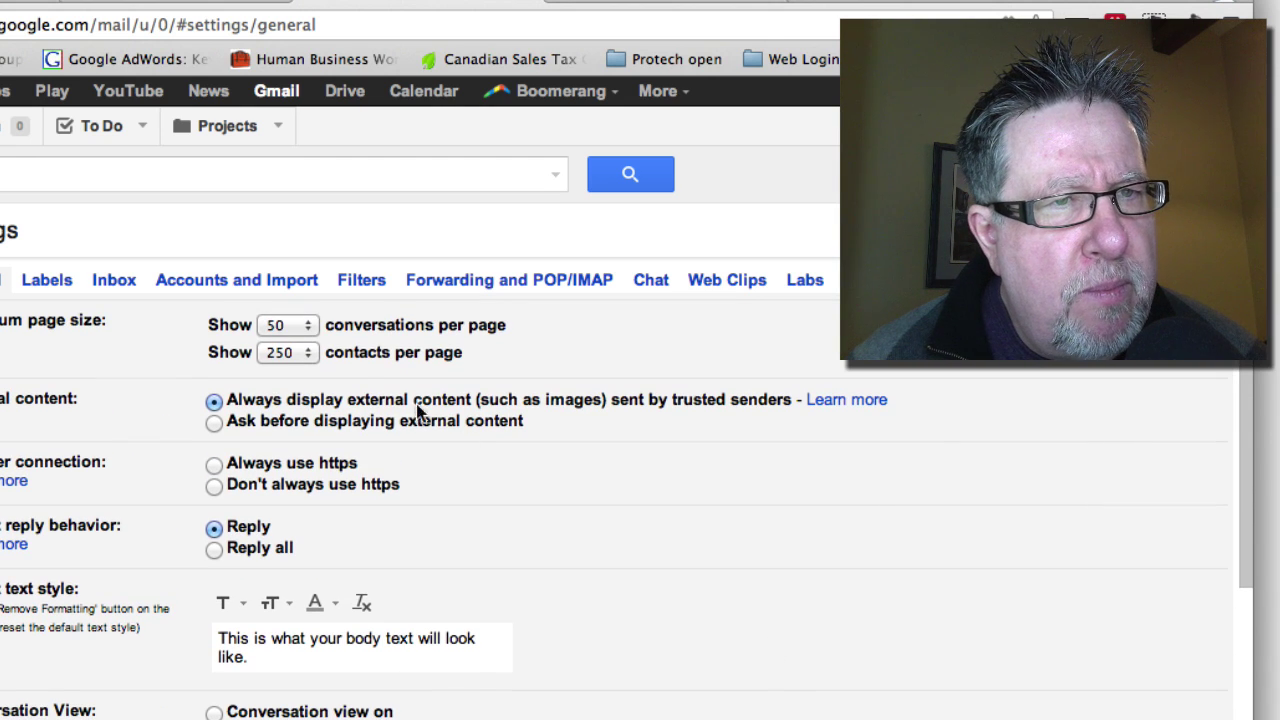
{"action": "left_click", "coordinate": [271, 286]}
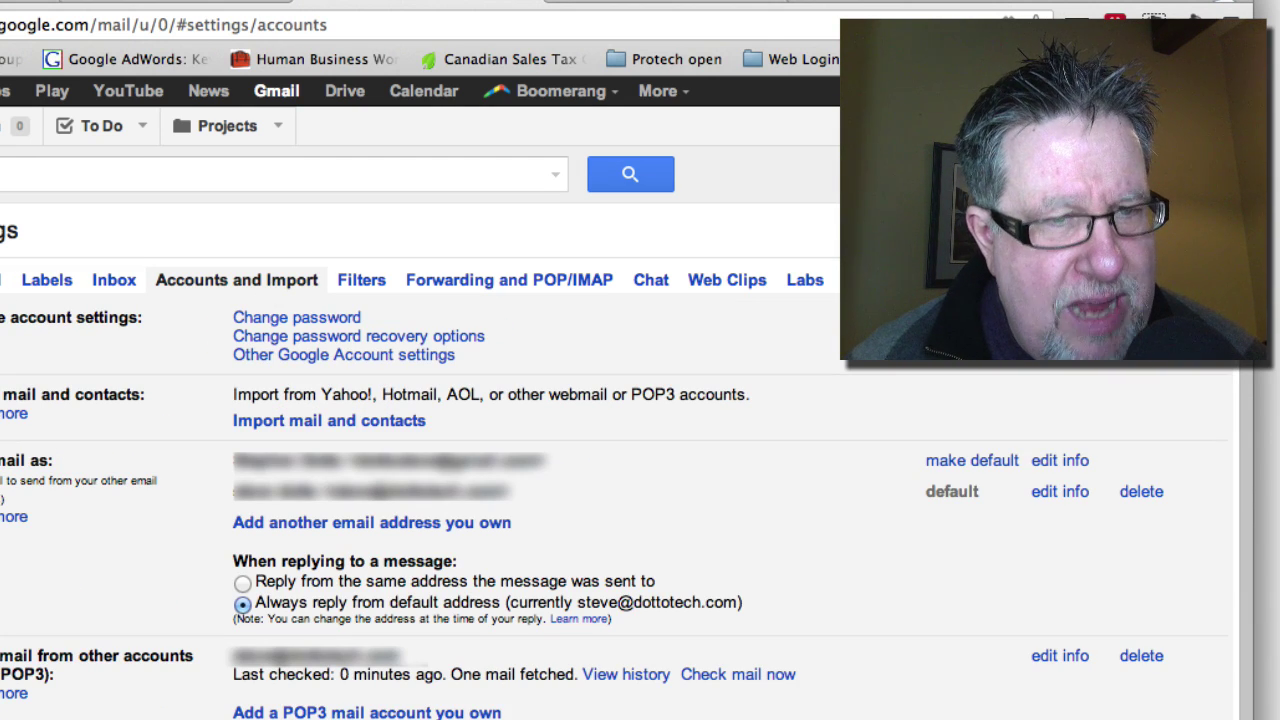